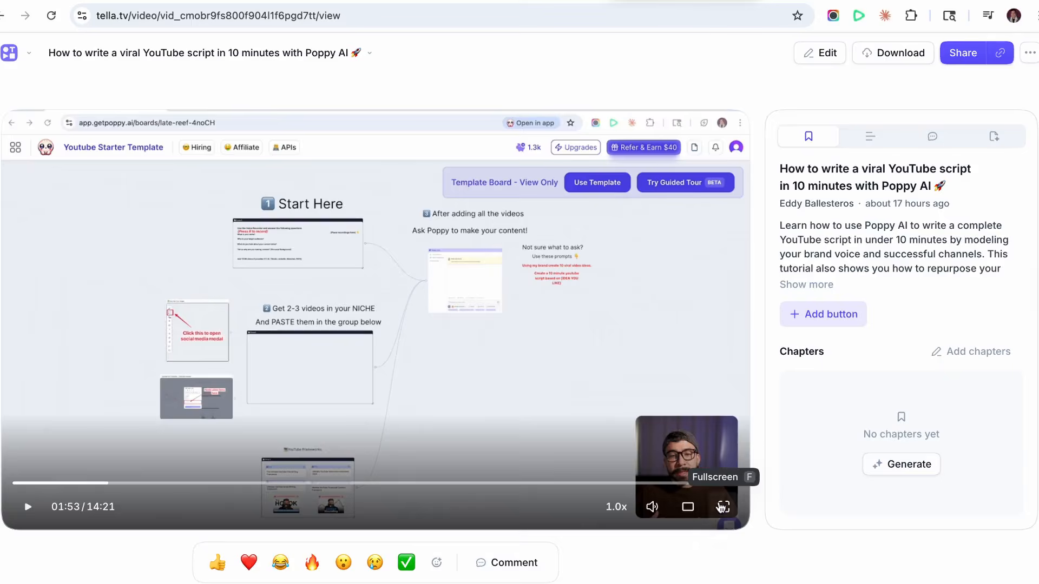
# Step: Watch the Poppy AI tutorial recording in fullscreen, skipping forward to the Poppy Chat part, and leave fullscreen
pyautogui.click(724, 507)
pyautogui.click(17, 583)
pyautogui.click(223, 583)
pyautogui.press('Right')
pyautogui.press('Right')
pyautogui.press('Right')
pyautogui.press('Right')
pyautogui.press('Right')
pyautogui.press('Right')
pyautogui.press('Right')
pyautogui.press('Right')
pyautogui.press('Right')
pyautogui.press('Right')
pyautogui.press('Right')
pyautogui.press('Right')
pyautogui.press('Right')
pyautogui.press('Right')
pyautogui.press('Right')
pyautogui.press('Right')
pyautogui.press('Right')
pyautogui.press('Right')
pyautogui.press('Right')
pyautogui.press('Right')
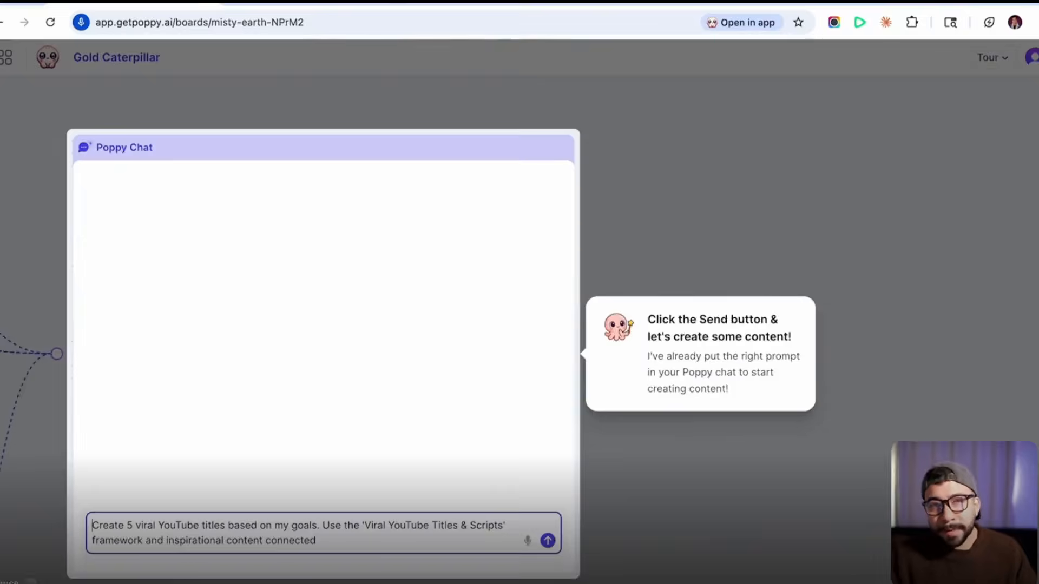
pyautogui.press('Escape')
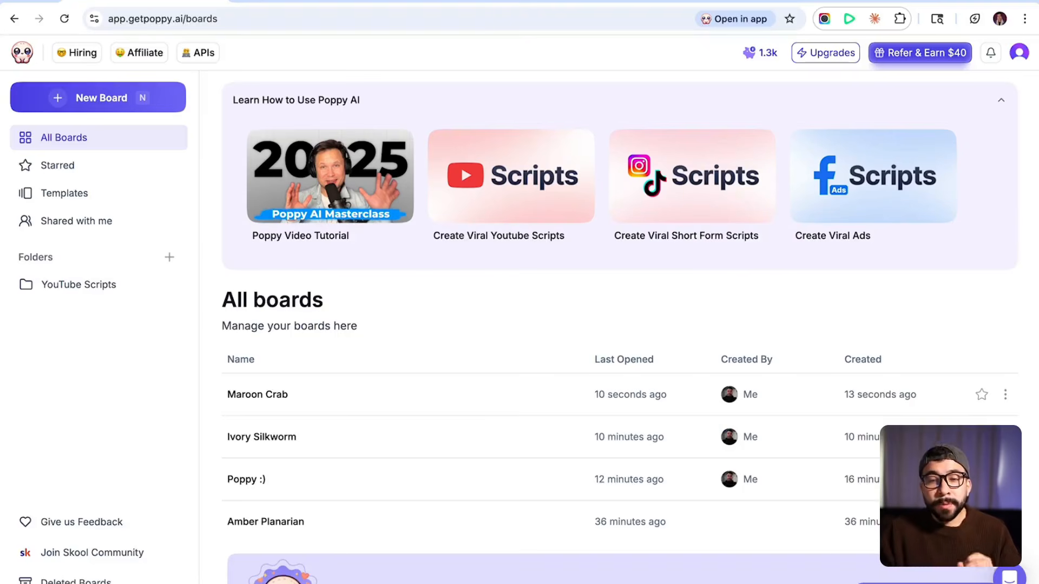
# Step: Open the Create Viral Youtube Scripts template board and start its guided tour
pyautogui.moveTo(511, 176)
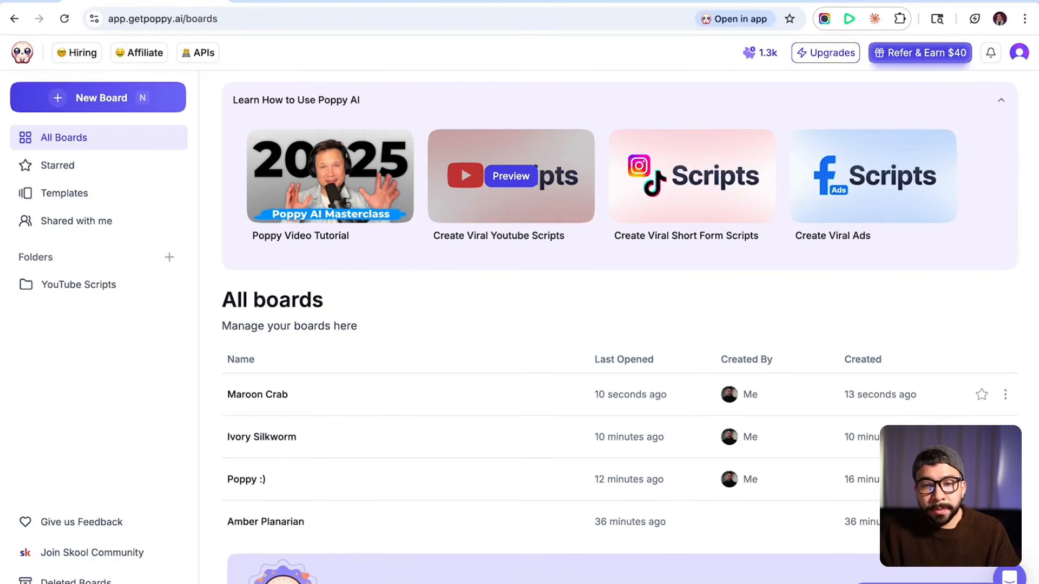
pyautogui.click(511, 175)
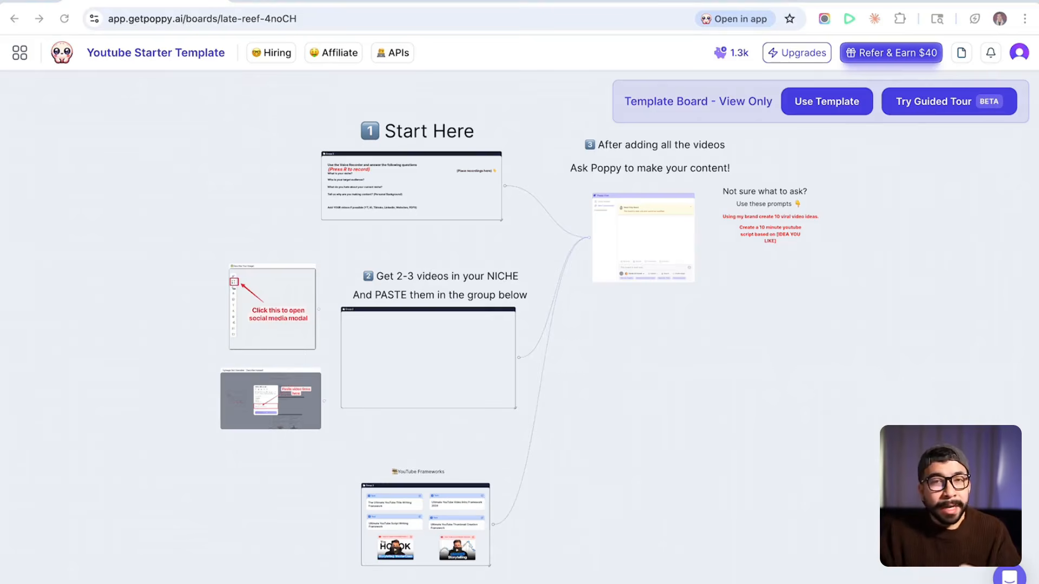
pyautogui.click(942, 102)
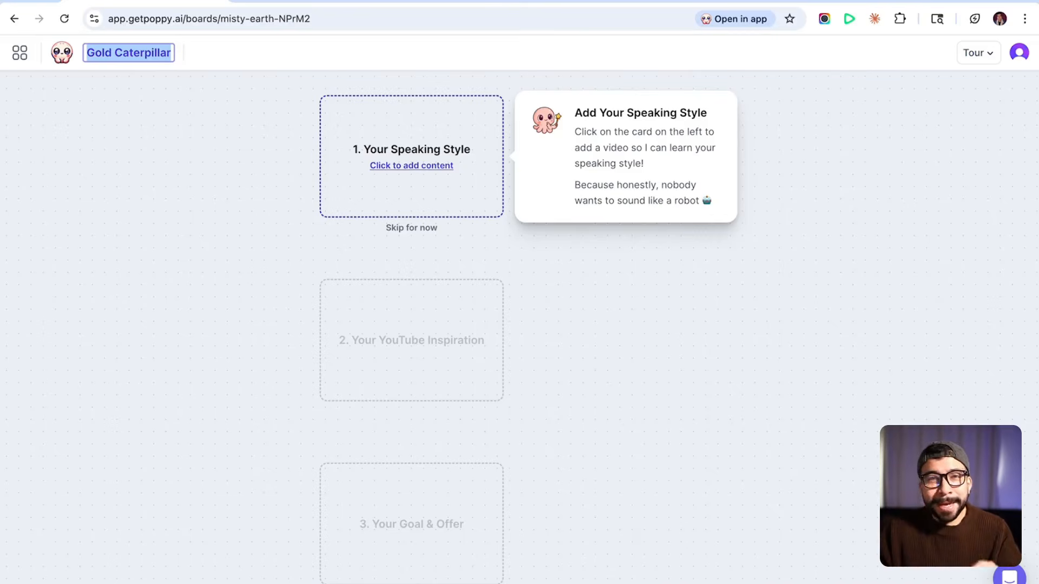
# Step: Open the Your Speaking Style form and copy the share link of the YouTube video "The FASTEST Way To Make $1,000 With Affiliate Marketing Using AI"
pyautogui.click(412, 165)
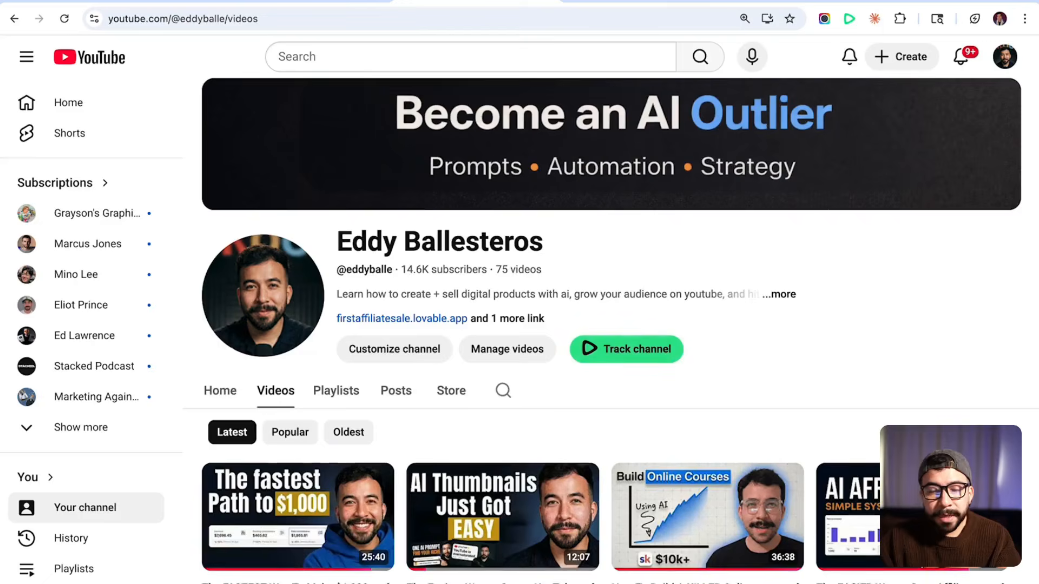
pyautogui.scroll(-1, 611, 271)
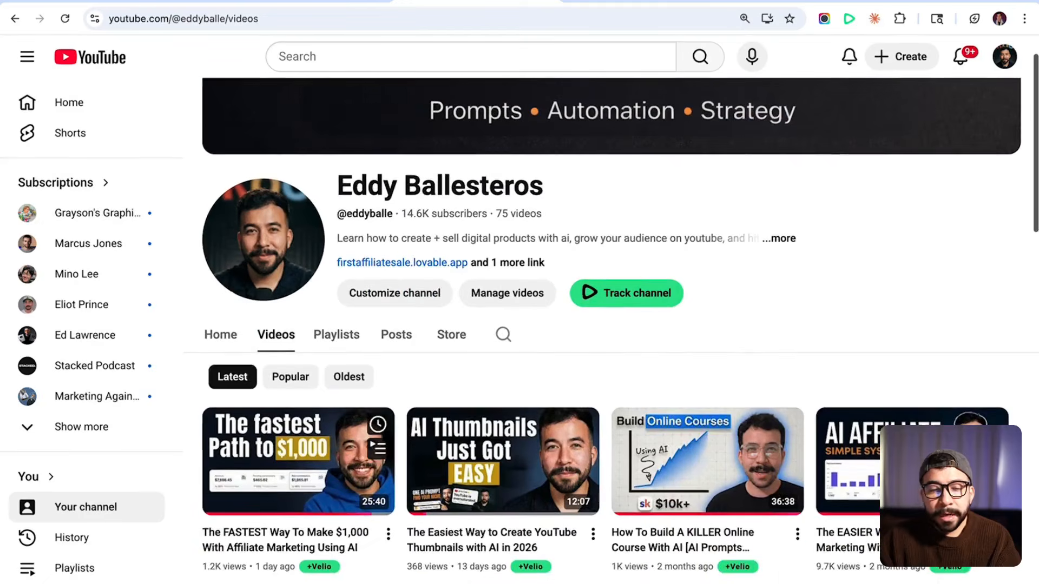
pyautogui.scroll(-1, 298, 460)
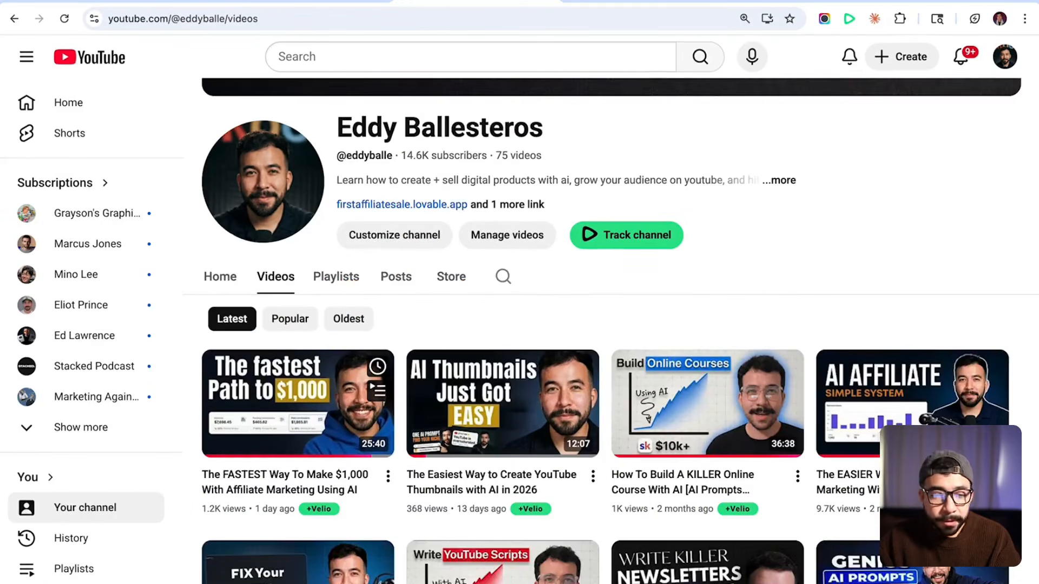
pyautogui.click(388, 477)
pyautogui.click(411, 432)
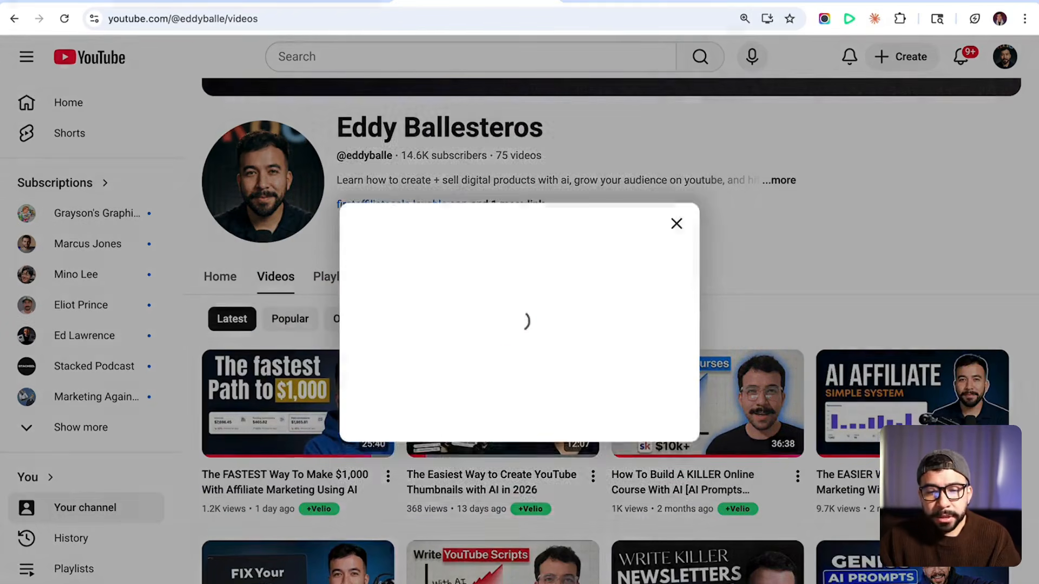
pyautogui.click(650, 401)
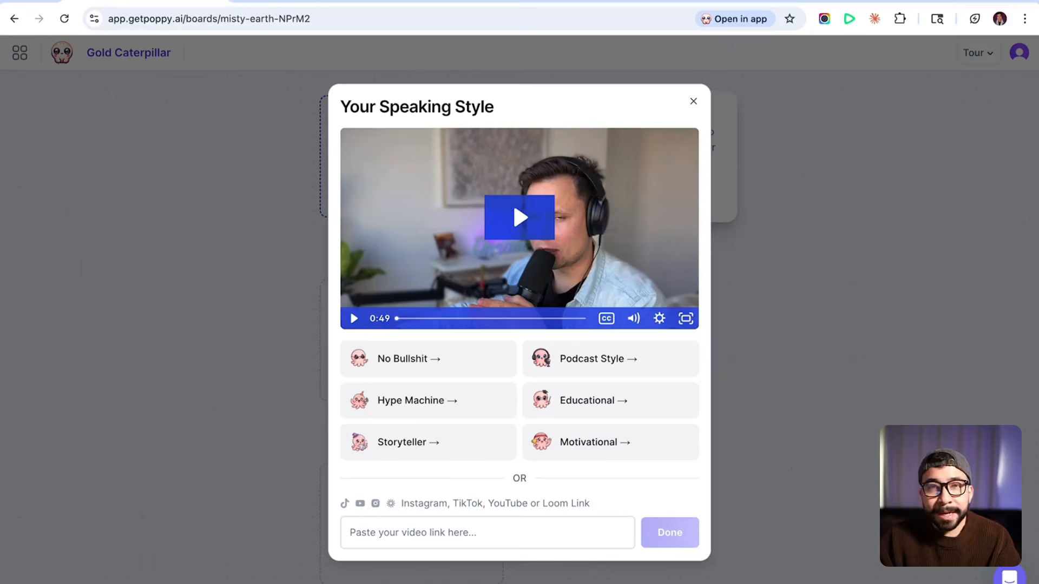
# Step: Submit the copied YouTube video link as the speaking style source
pyautogui.click(487, 533)
pyautogui.press('super+v')
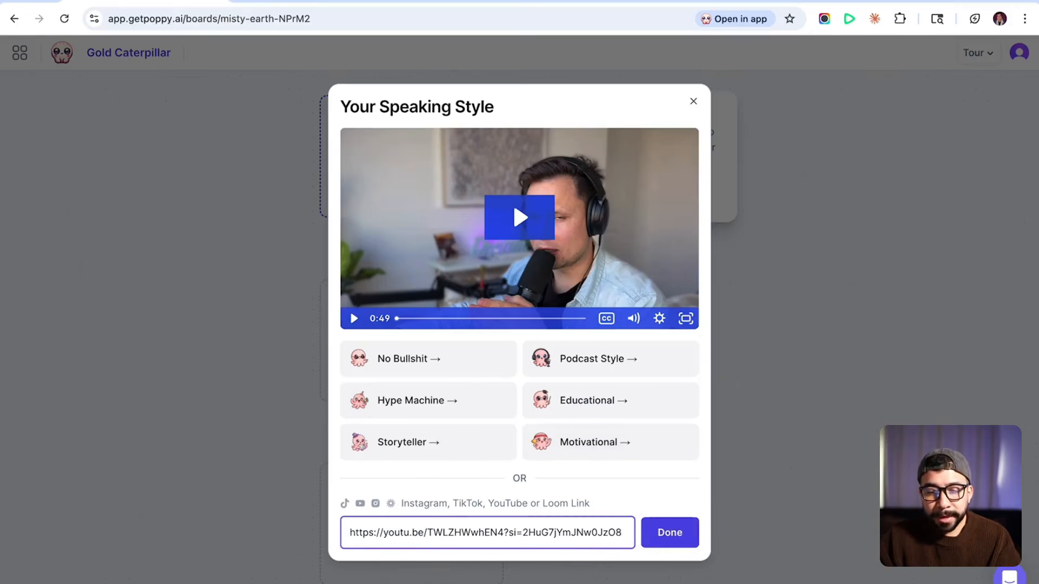
pyautogui.click(670, 532)
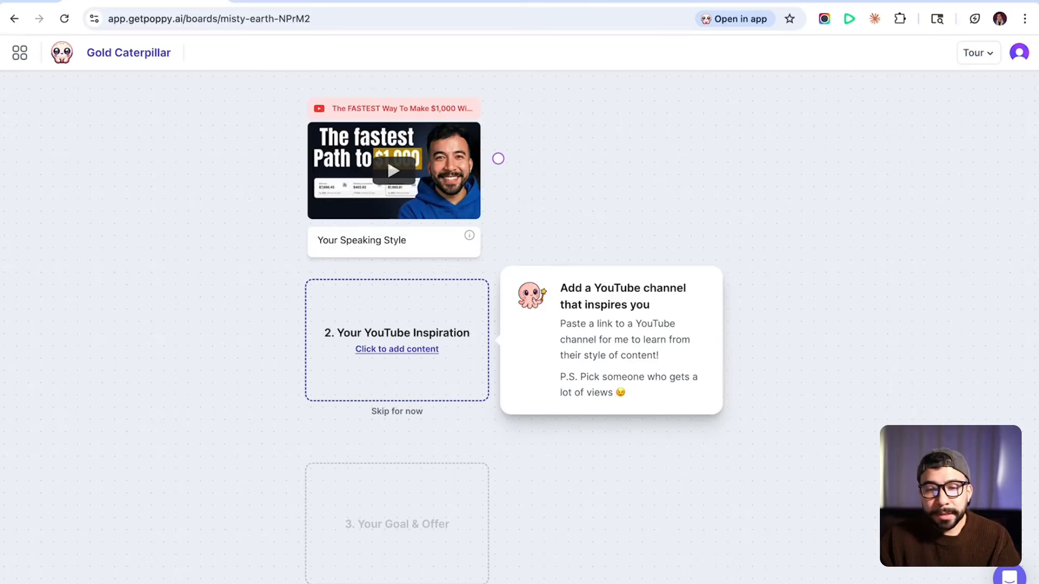
# Step: Add the link of the One Person Business YouTube channel as the board's YouTube inspiration
pyautogui.moveTo(387, 158)
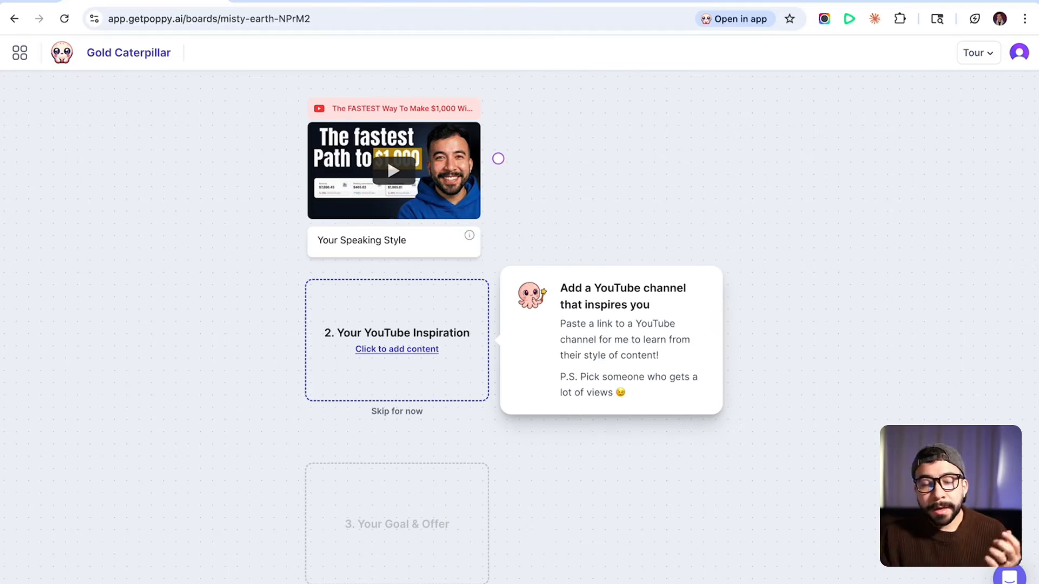
pyautogui.click(397, 349)
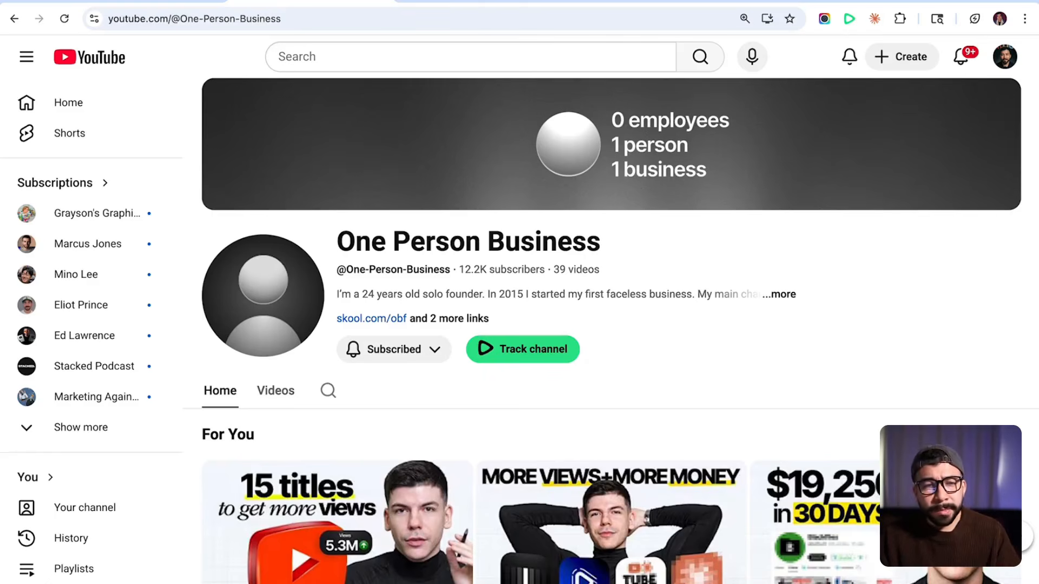
pyautogui.click(325, 18)
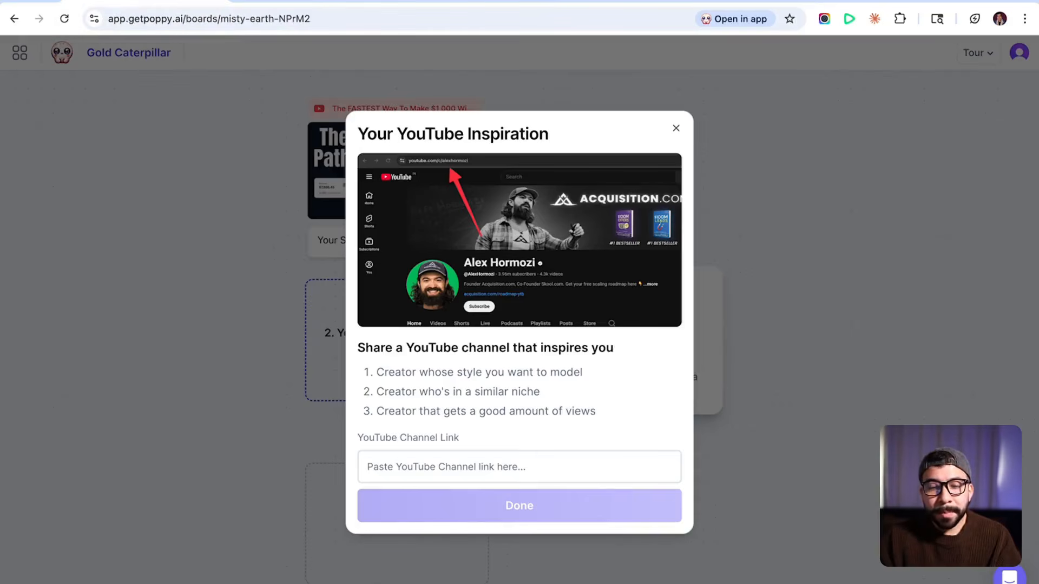
pyautogui.click(520, 467)
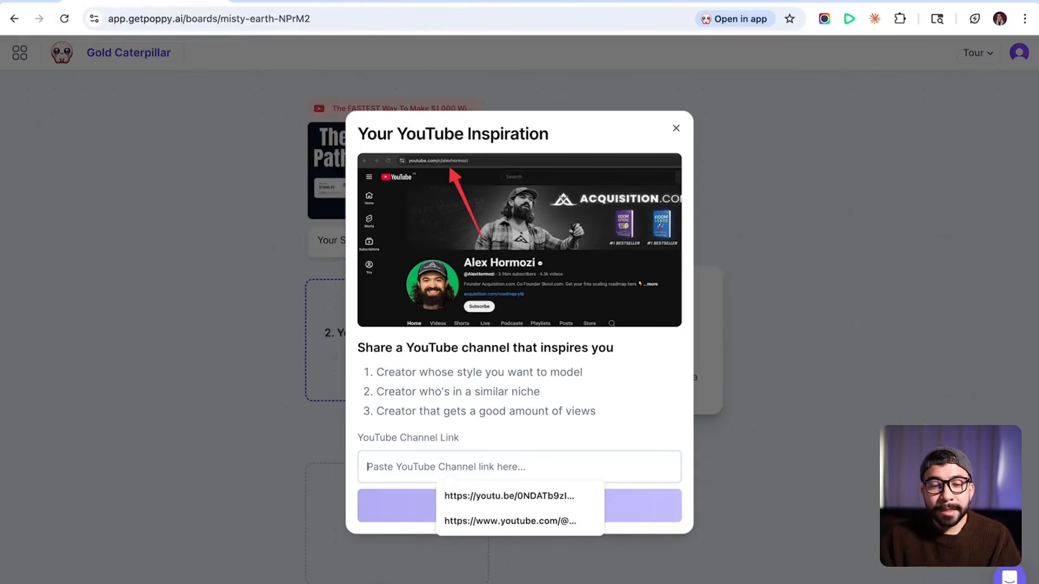
pyautogui.hotkey('ctrl', 'v')
pyautogui.press('Return')
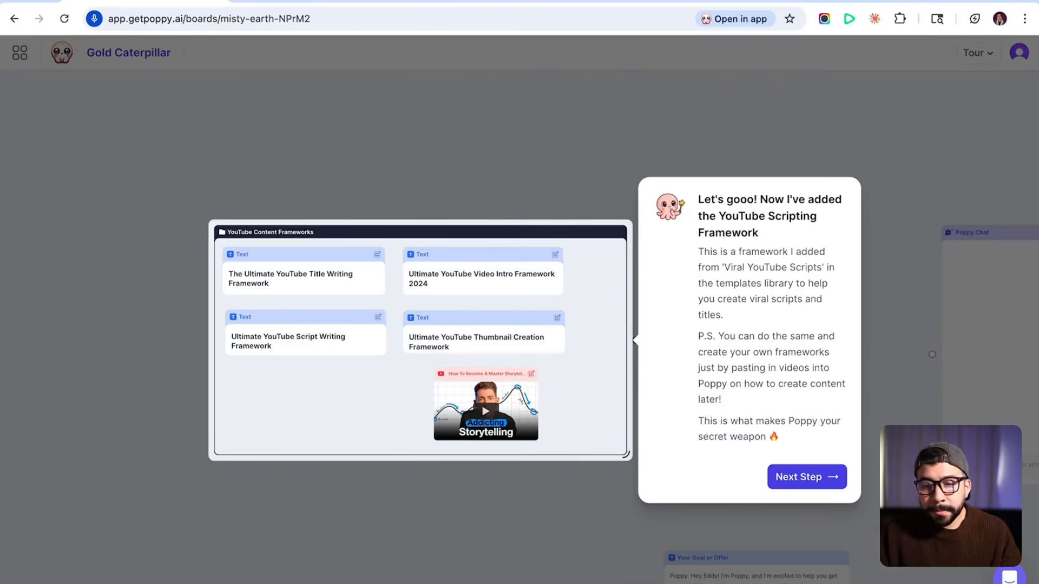
# Step: Continue past the YouTube Scripting Framework explanation and send the prefilled chat prompt for 5 viral YouTube titles
pyautogui.press('Return')
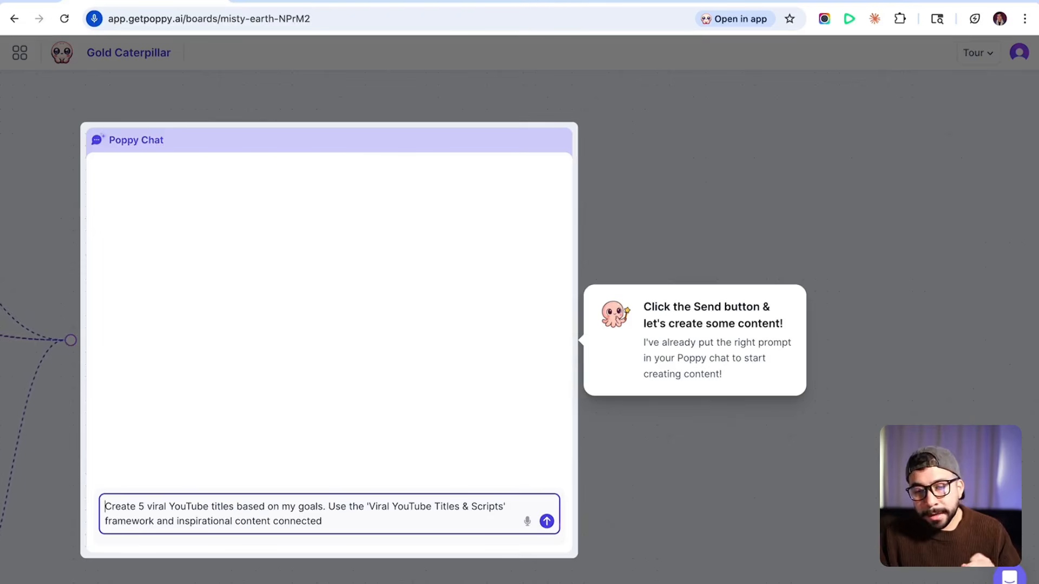
pyautogui.press('Return')
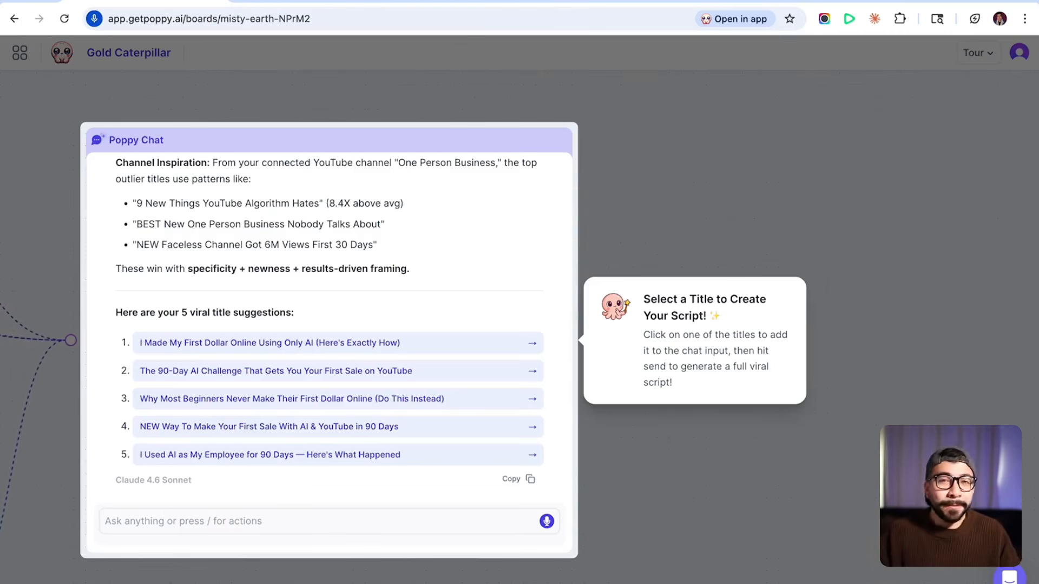
# Step: Request a script for "NEW Way To Make Your First Sale With AI & YouTube in 90 Days", adding the instruction "No em dashes"
pyautogui.moveTo(335, 427)
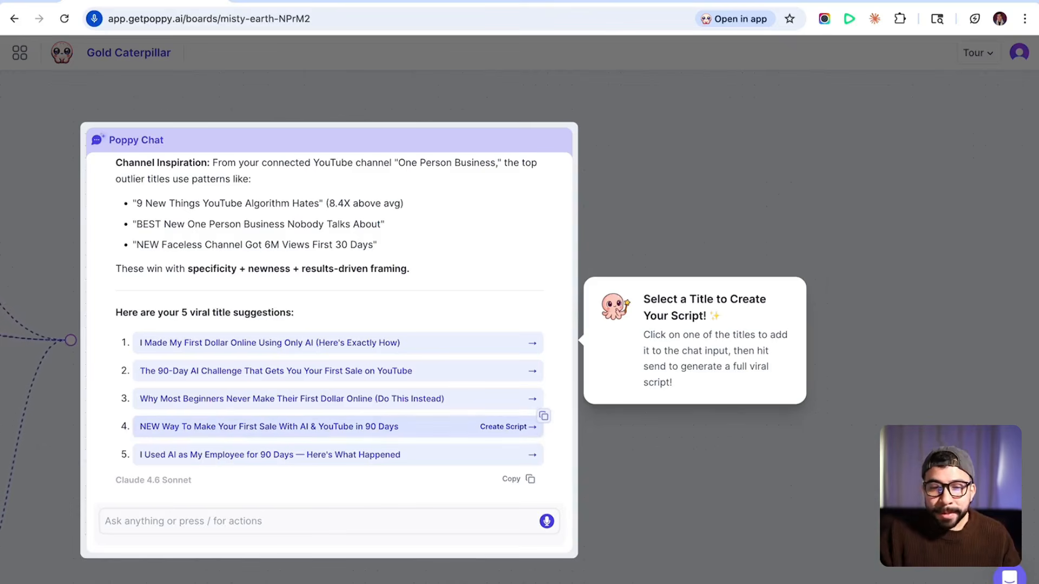
pyautogui.click(335, 427)
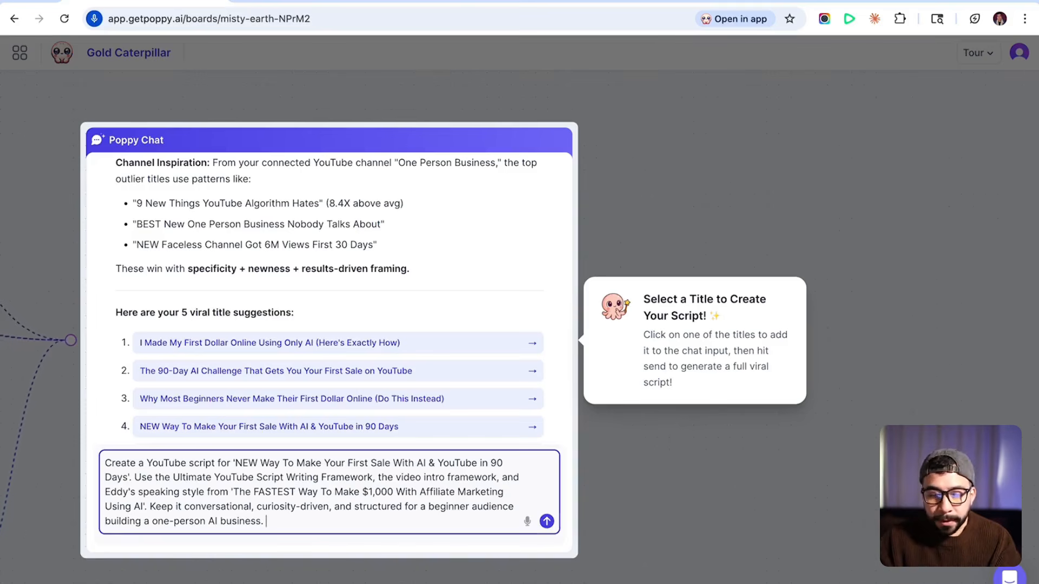
pyautogui.write('No em dashes')
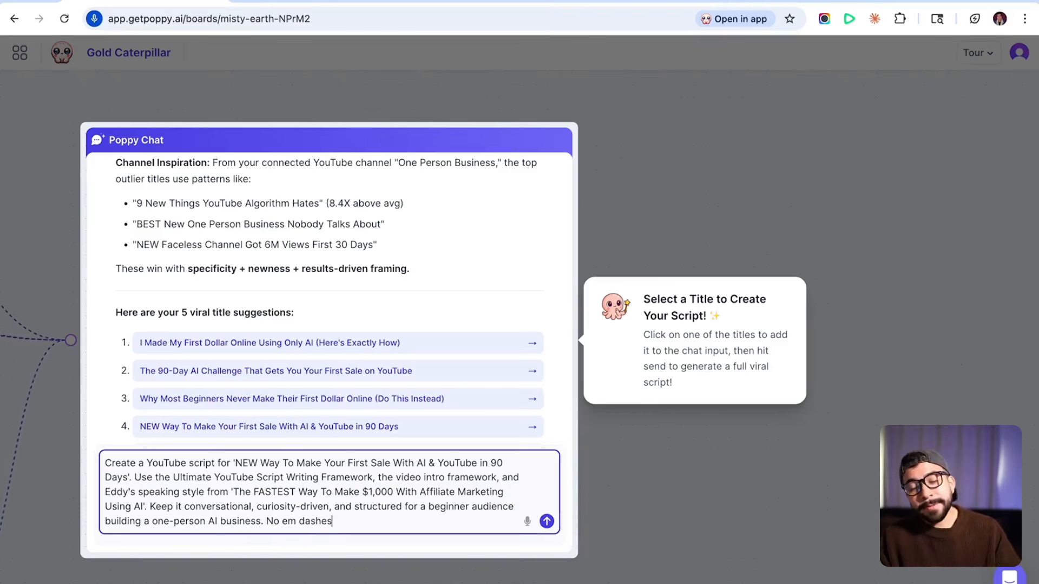
pyautogui.press('Return')
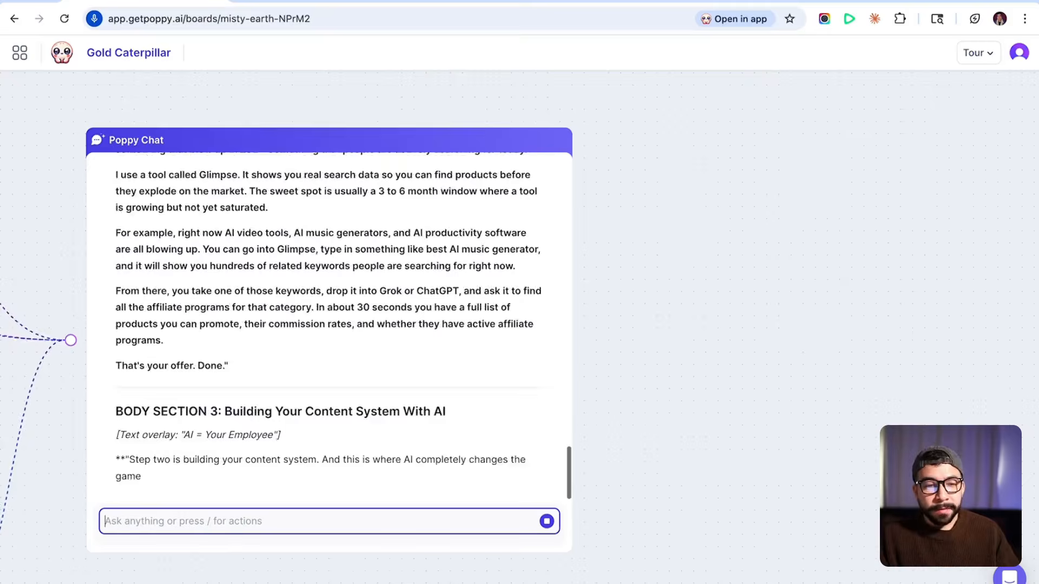
# Step: Read the opening of the generated script, from the hook and intro hook to the credibility builder
pyautogui.scroll(10, 329, 325)
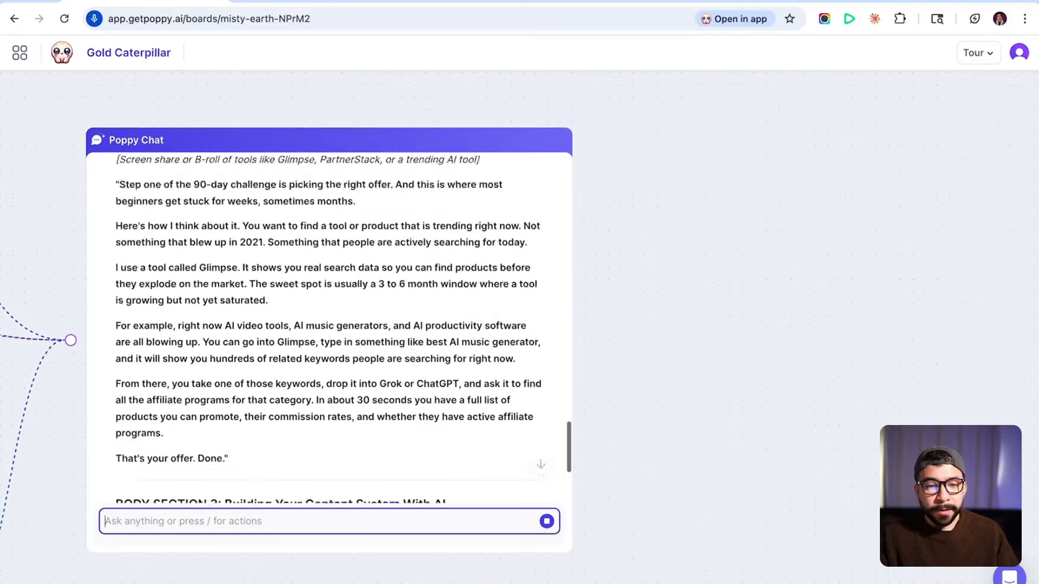
pyautogui.scroll(-2, 329, 325)
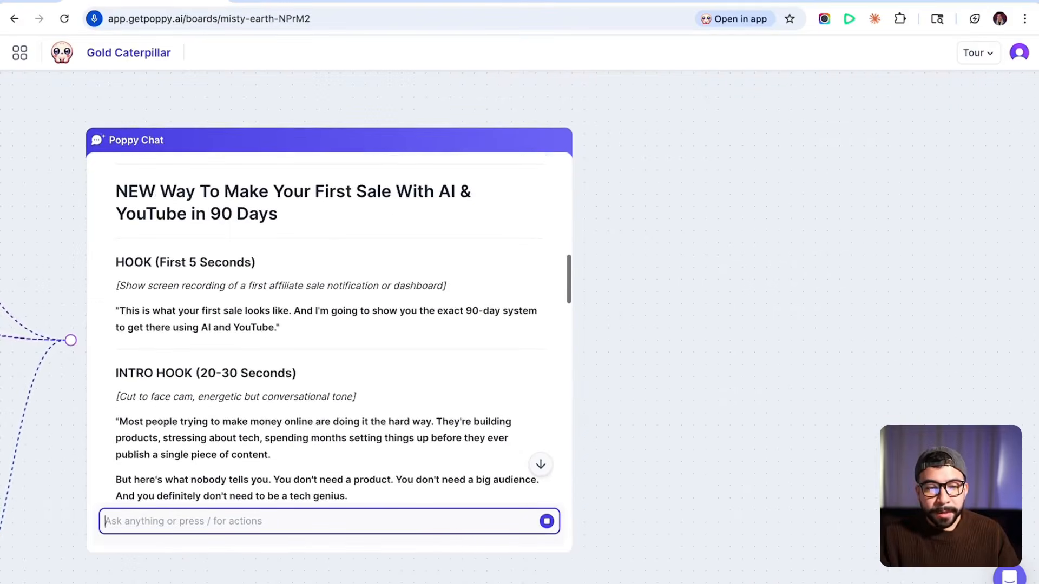
pyautogui.moveTo(117, 310); pyautogui.dragTo(267, 310)
pyautogui.click(266, 310)
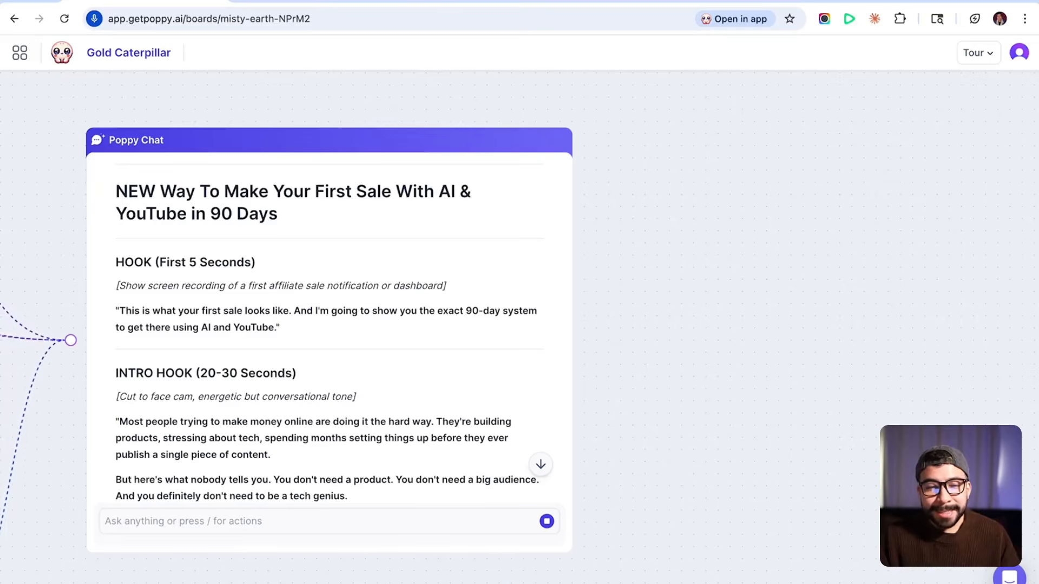
pyautogui.scroll(-4, 329, 325)
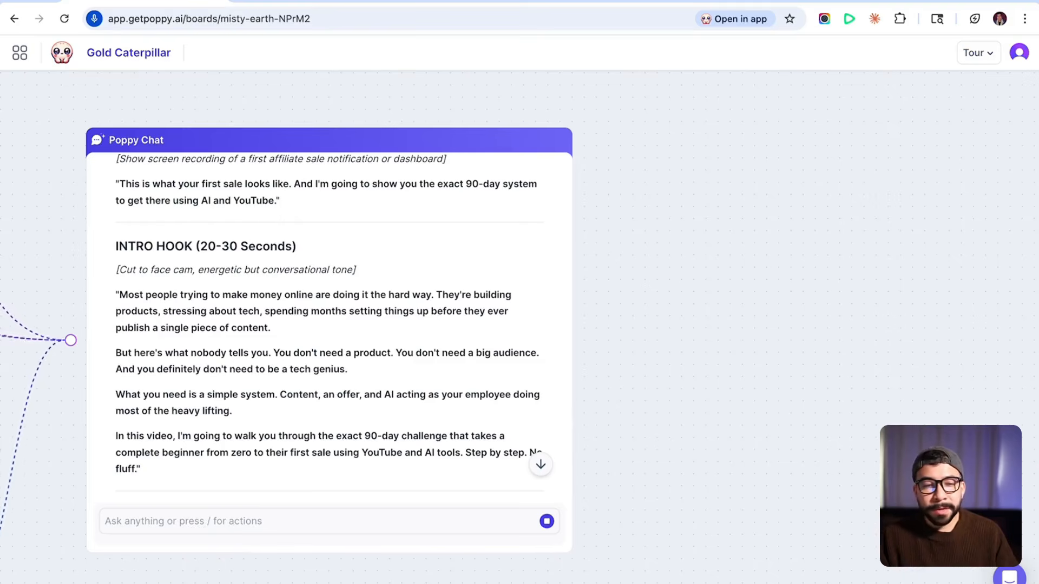
pyautogui.scroll(-2, 329, 325)
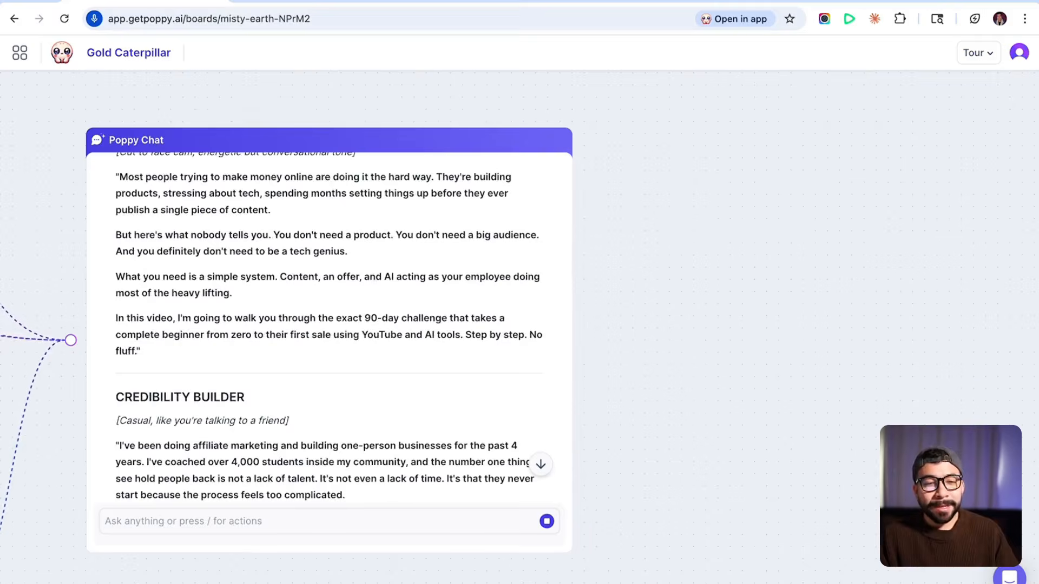
pyautogui.scroll(-3, 329, 325)
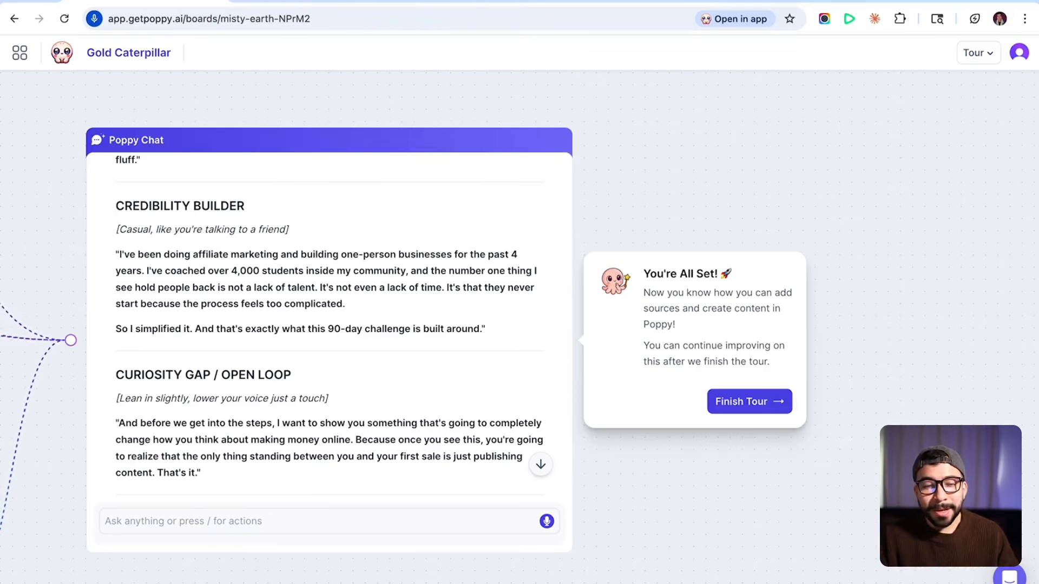
# Step: Review the rest of the generated script, from the curiosity gap and body sections down to the script notes
pyautogui.scroll(-6, 329, 324)
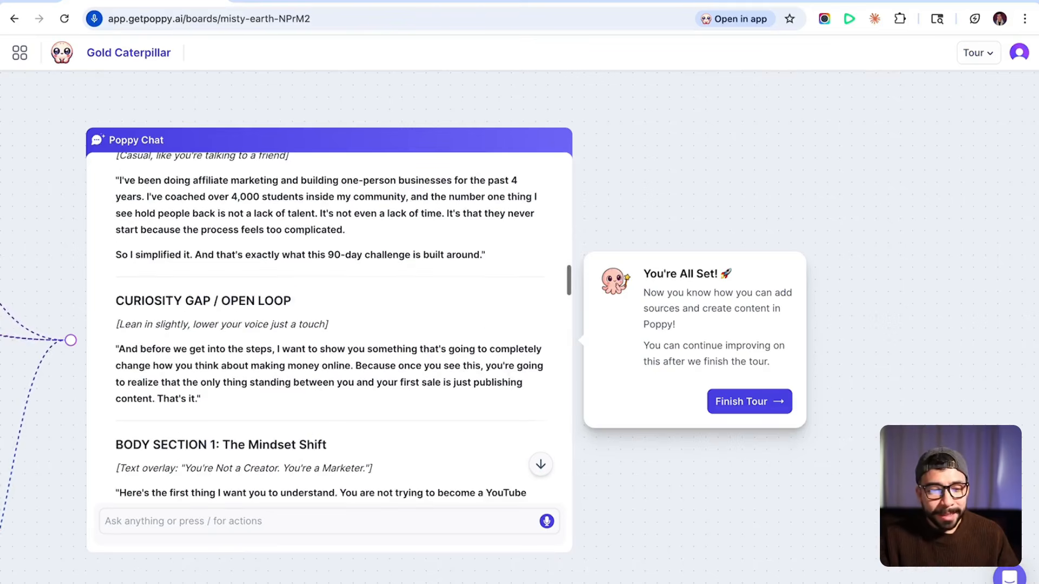
pyautogui.scroll(-10, 329, 328)
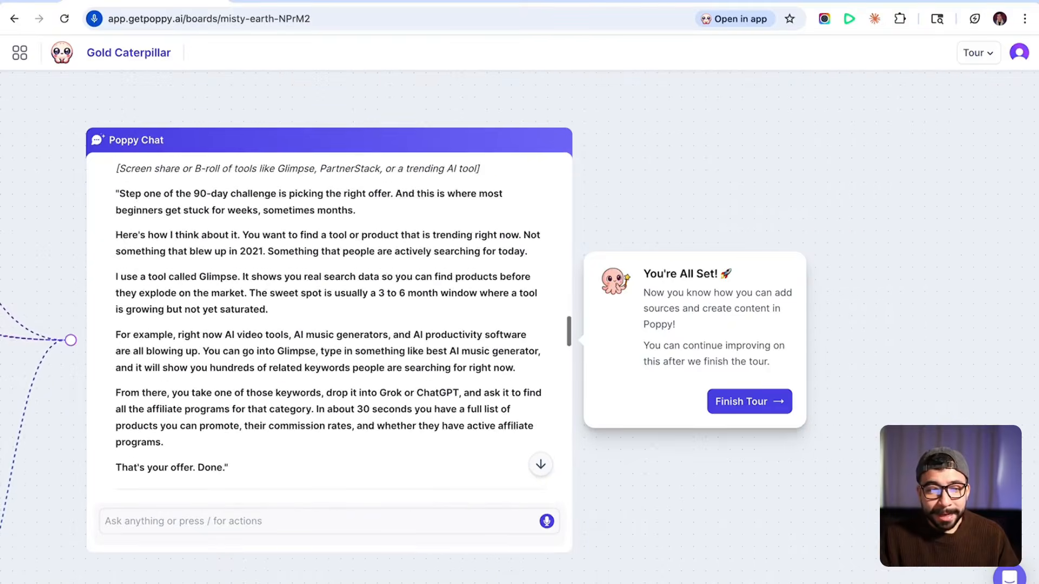
pyautogui.scroll(-2, 329, 325)
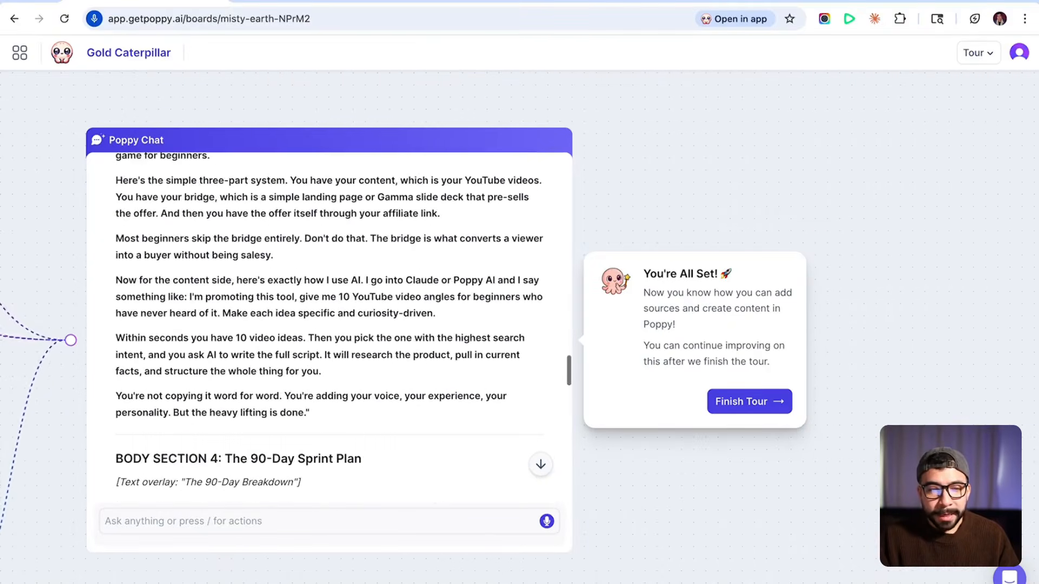
pyautogui.scroll(-2, 329, 325)
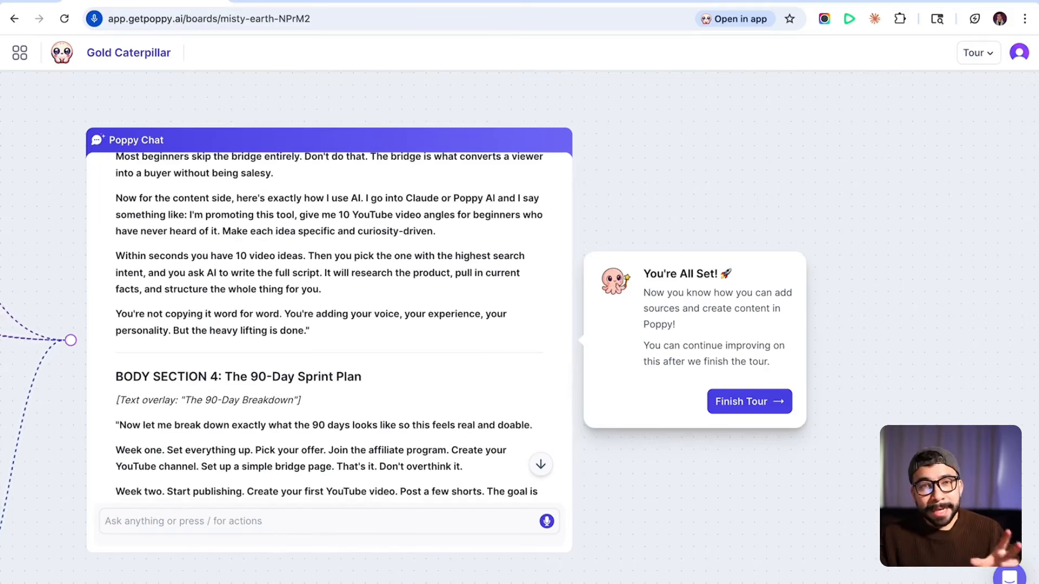
pyautogui.scroll(-2, 329, 324)
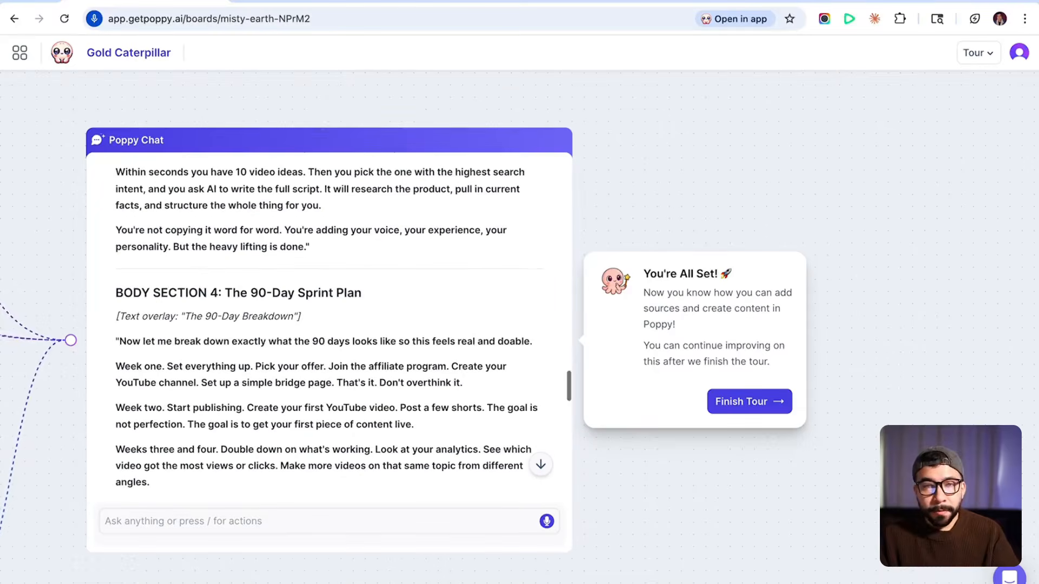
pyautogui.scroll(-10, 329, 324)
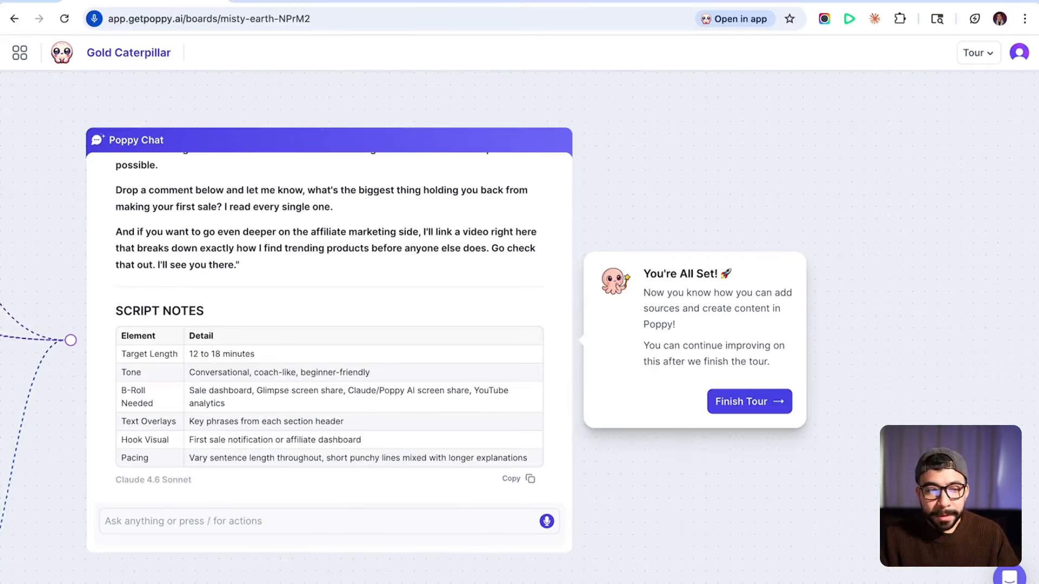
# Step: Review the script notes table, covering the target length, tone, B-roll, text overlays, hook visual and pacing
pyautogui.moveTo(116, 311); pyautogui.dragTo(306, 373)
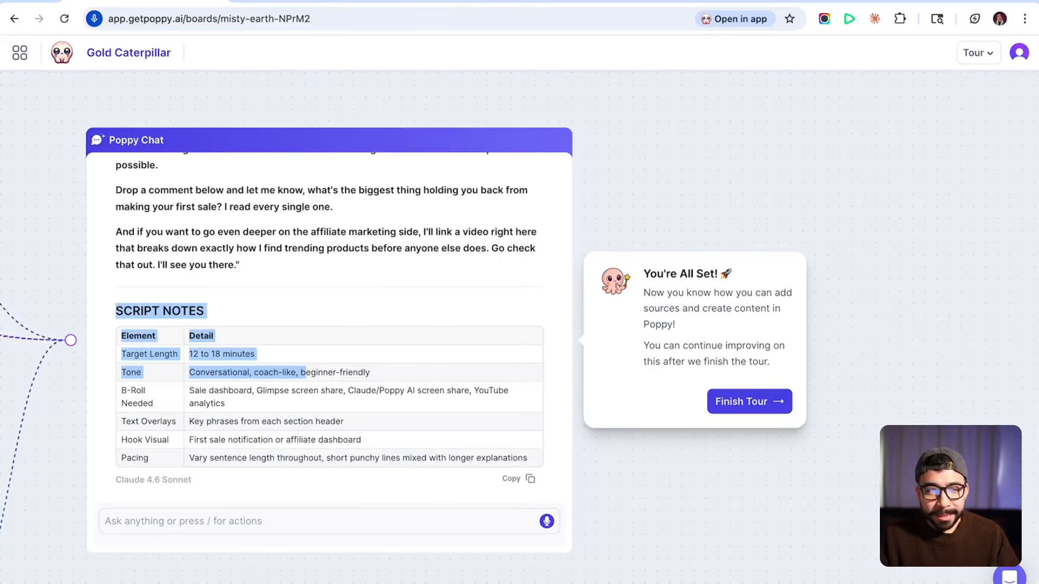
pyautogui.click(305, 373)
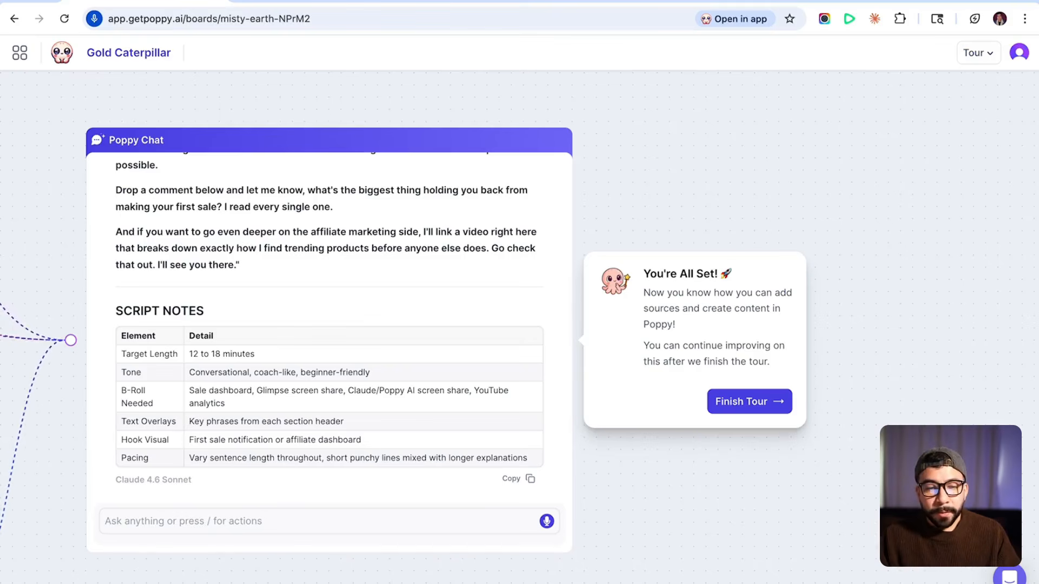
pyautogui.moveTo(120, 387); pyautogui.dragTo(210, 404)
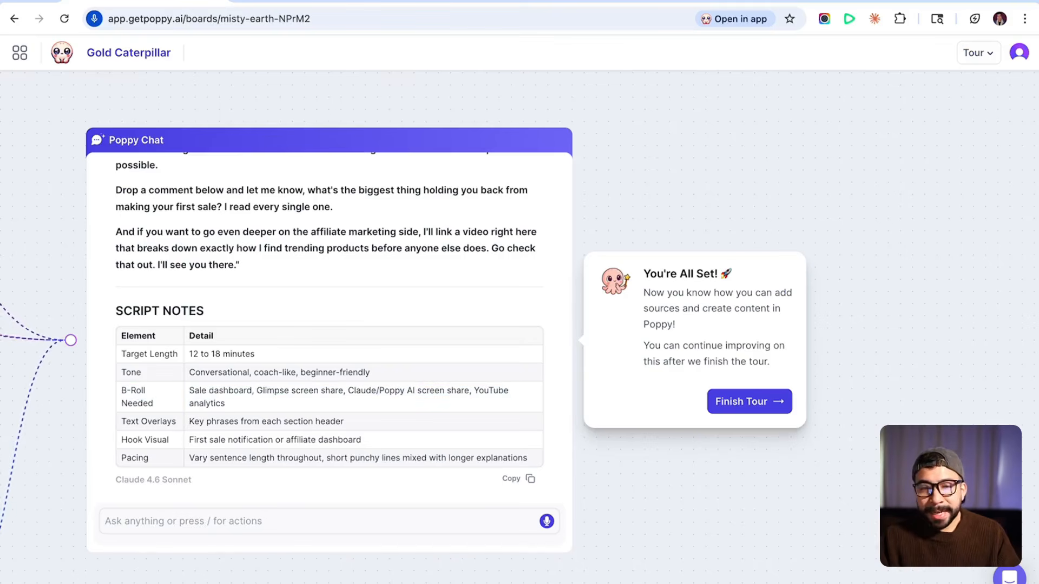
pyautogui.tripleClick(347, 391)
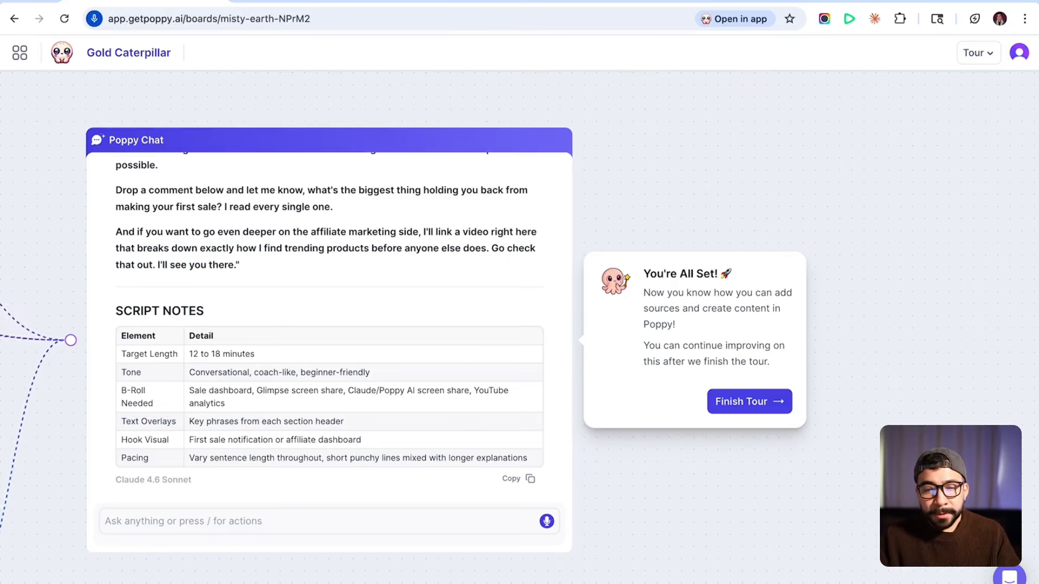
pyautogui.moveTo(122, 336); pyautogui.dragTo(528, 457)
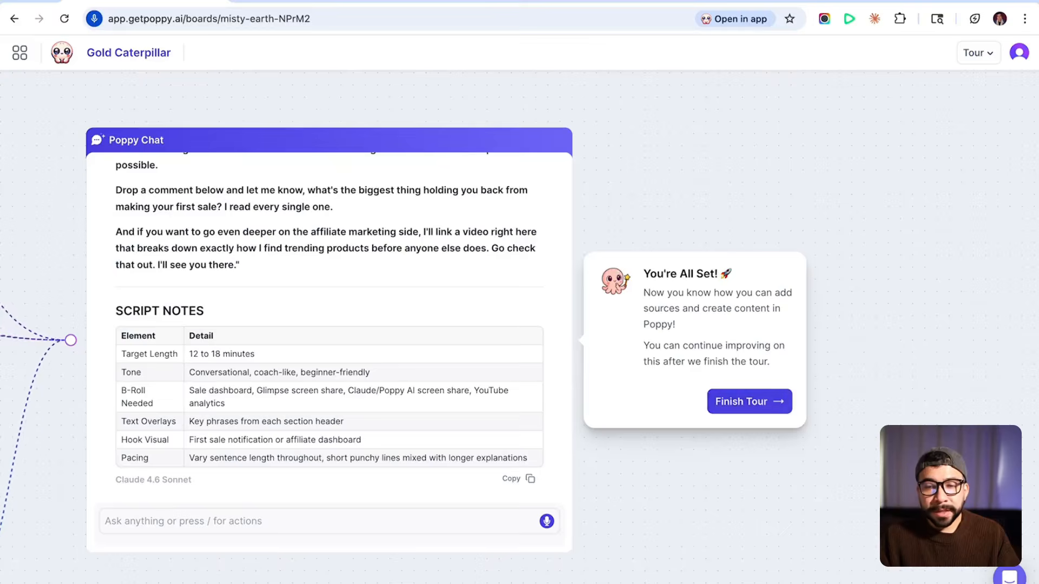
# Step: Finish the guided tour, dismiss the closing tip about importing content, and return to the Poppy Chat on the board
pyautogui.click(749, 401)
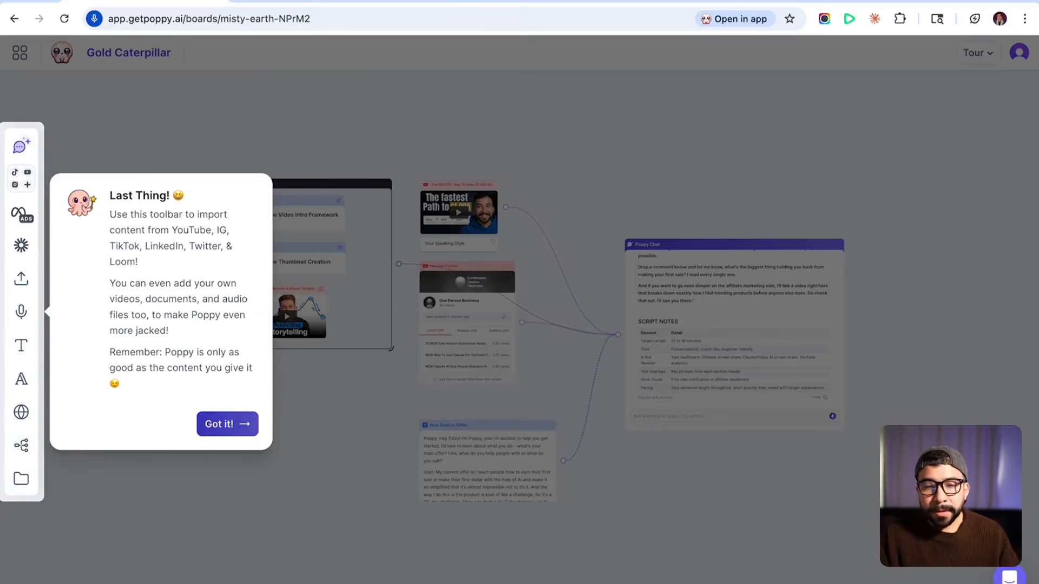
pyautogui.click(227, 425)
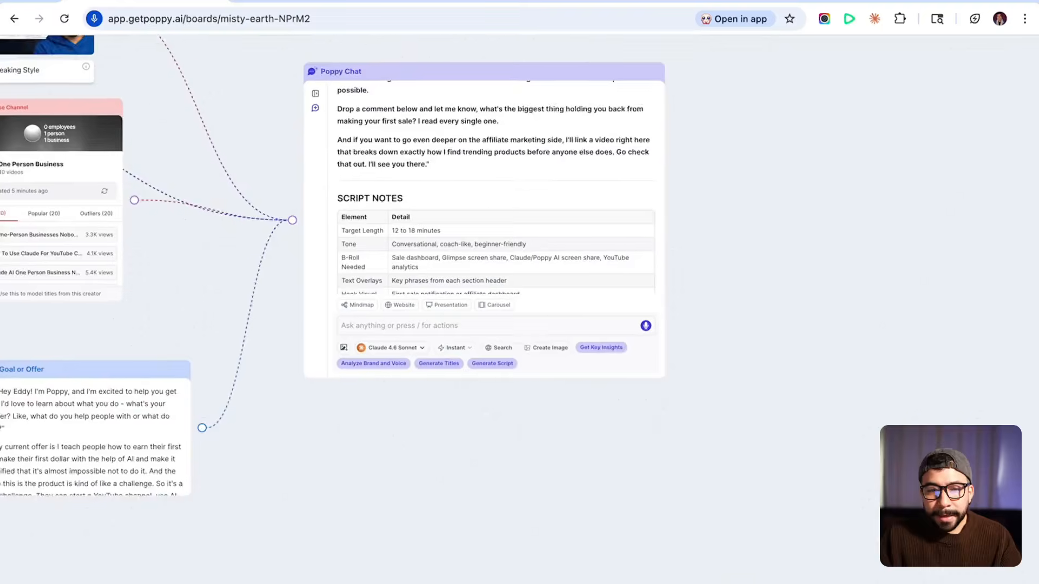
pyautogui.scroll(5, 466, 228)
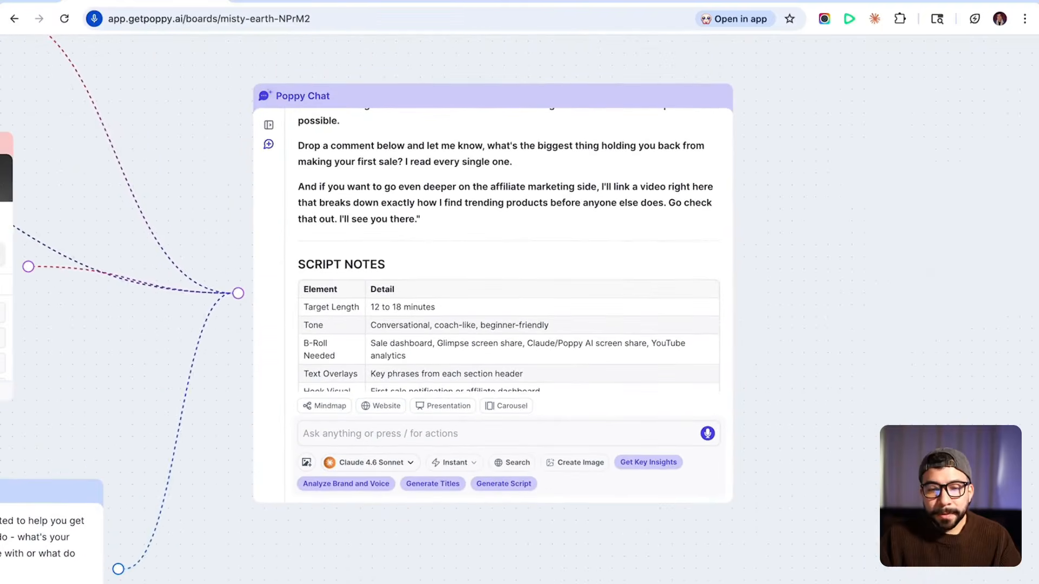
# Step: Request a carousel from Poppy Chat with the prompt "for my youtube script that we just wrote"
pyautogui.click(508, 249)
pyautogui.scroll(-1, 509, 249)
pyautogui.scroll(-1, 508, 249)
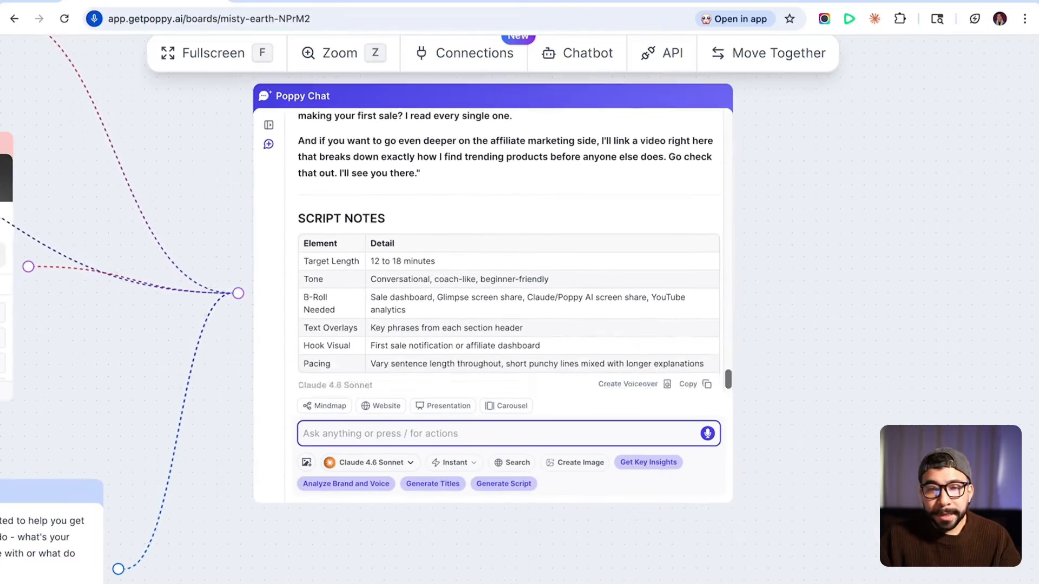
pyautogui.scroll(-1, 508, 249)
pyautogui.scroll(7, 509, 249)
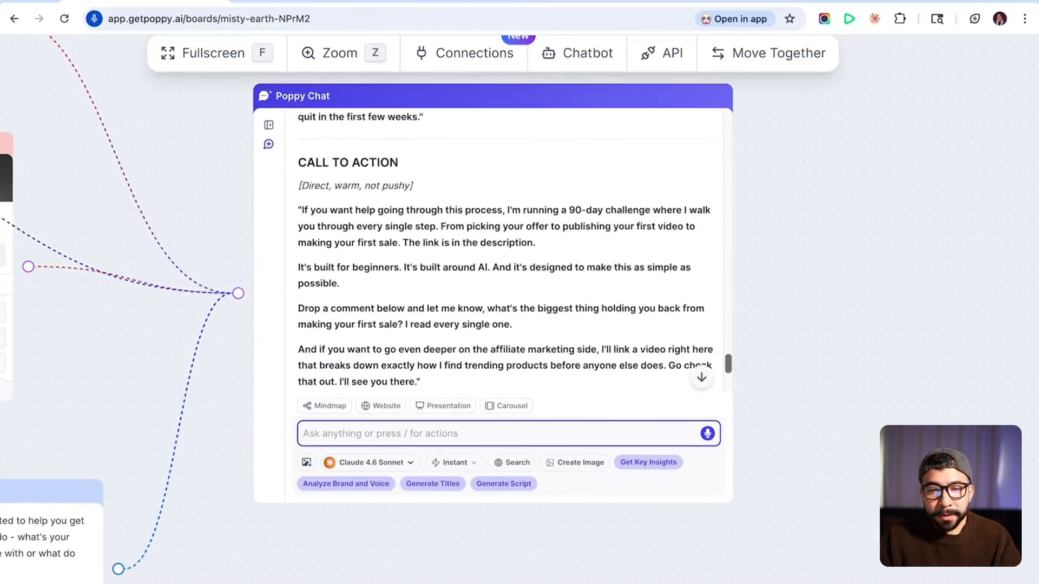
pyautogui.scroll(3, 508, 249)
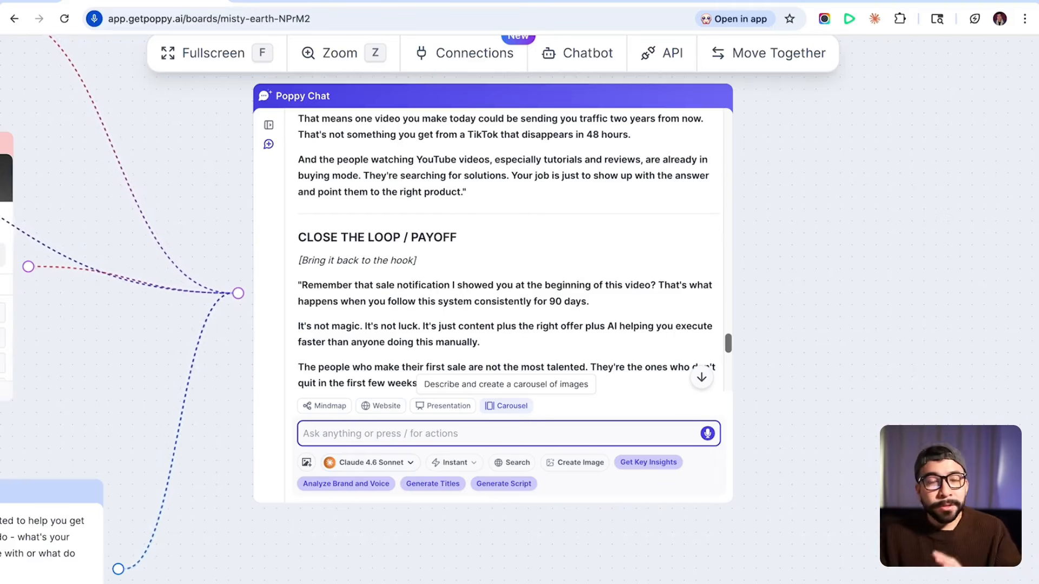
pyautogui.click(506, 406)
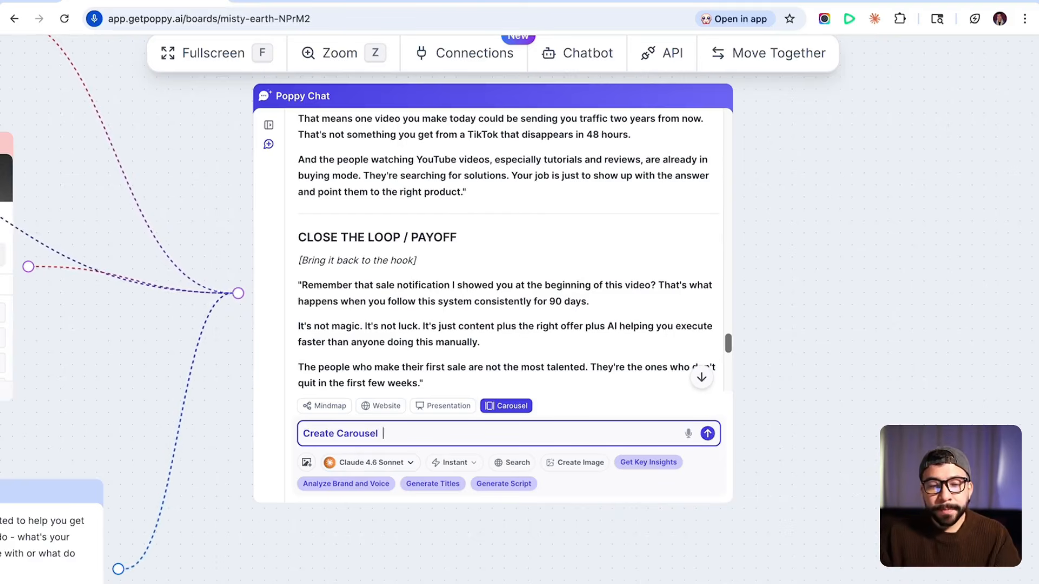
pyautogui.write('for my youtube scri')
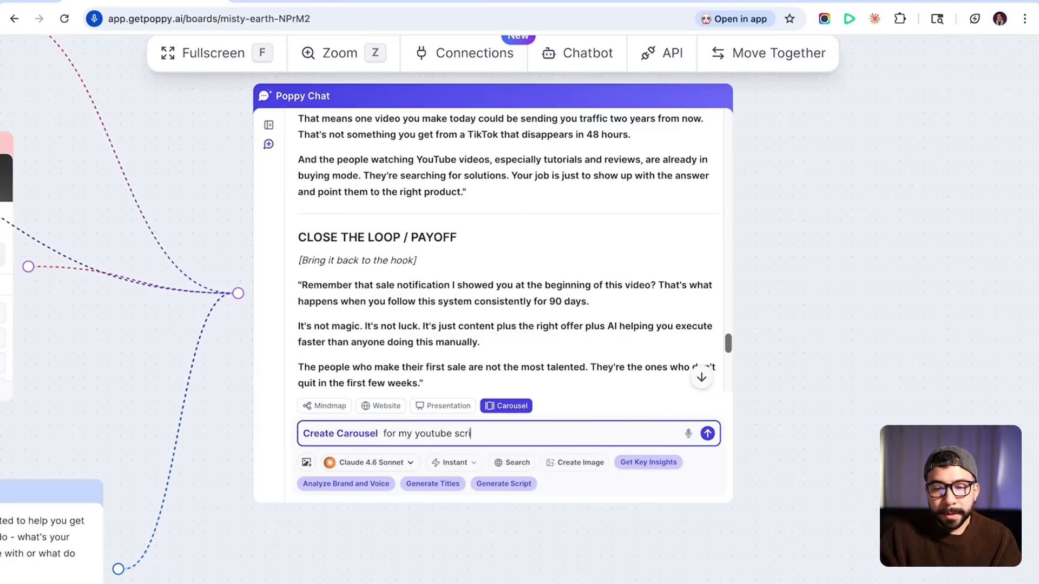
pyautogui.write('pt that we just wrote')
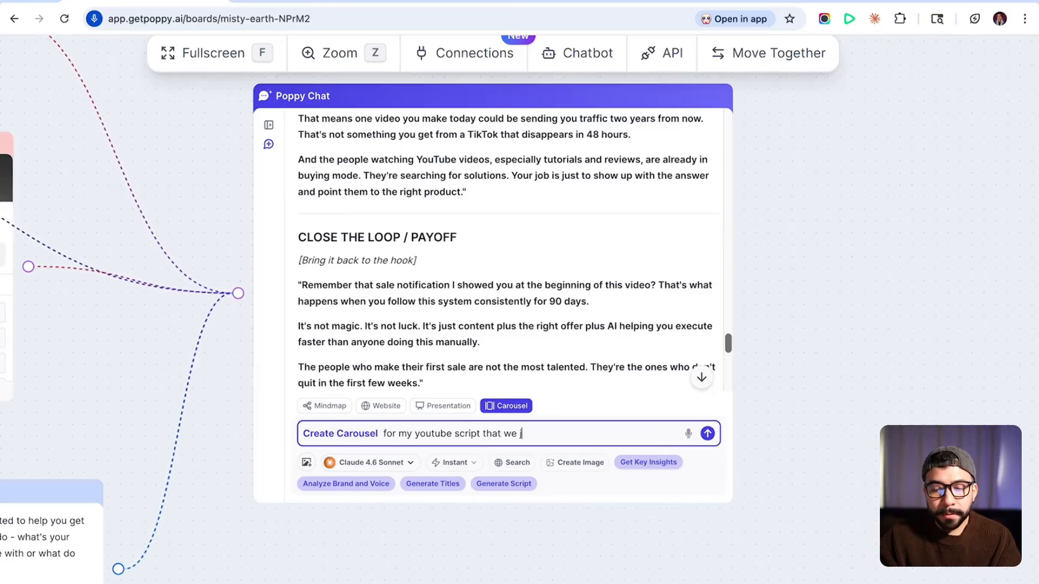
pyautogui.press('Return')
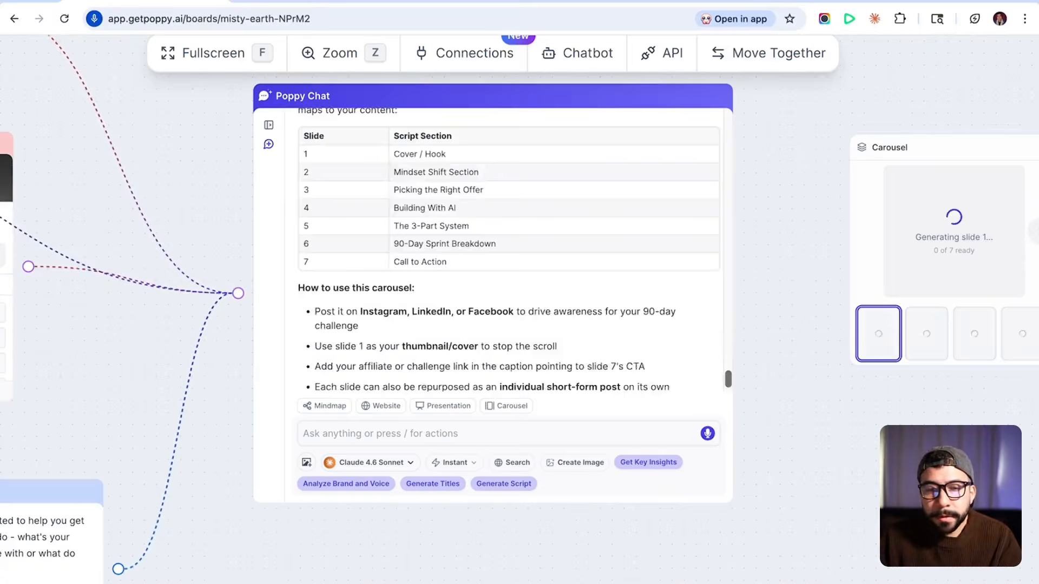
# Step: Check how the carousel slides map to the script sections, and move the Carousel card slightly down and closer to the chat
pyautogui.scroll(3, 509, 249)
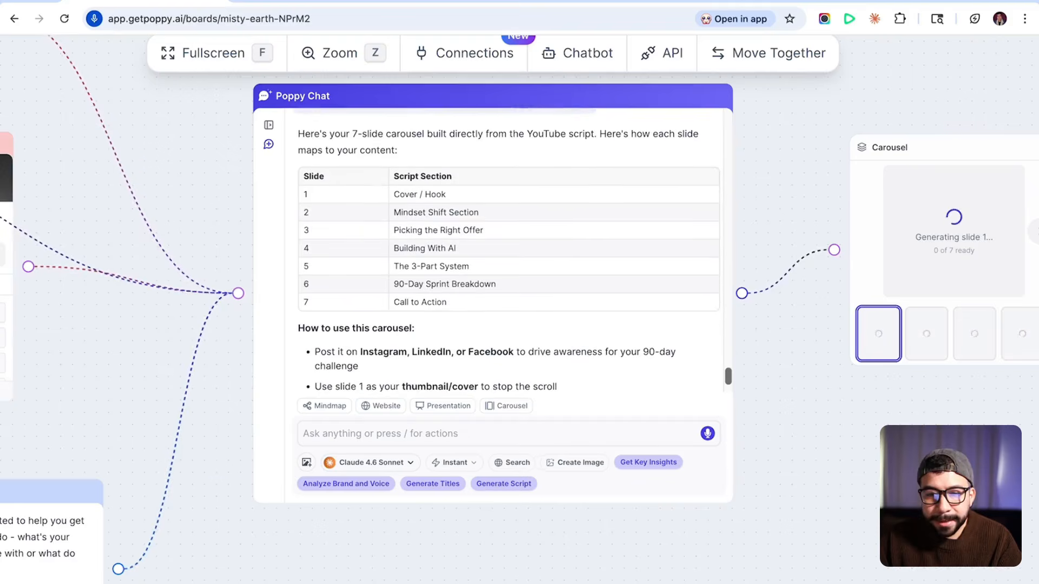
pyautogui.hscroll(5, 519, 271)
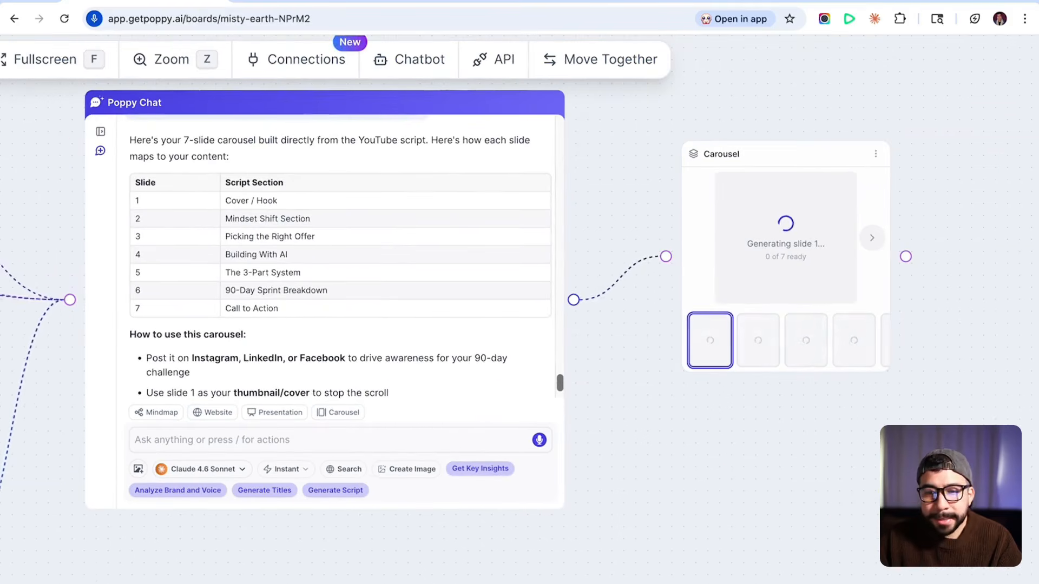
pyautogui.moveTo(719, 154); pyautogui.dragTo(703, 193)
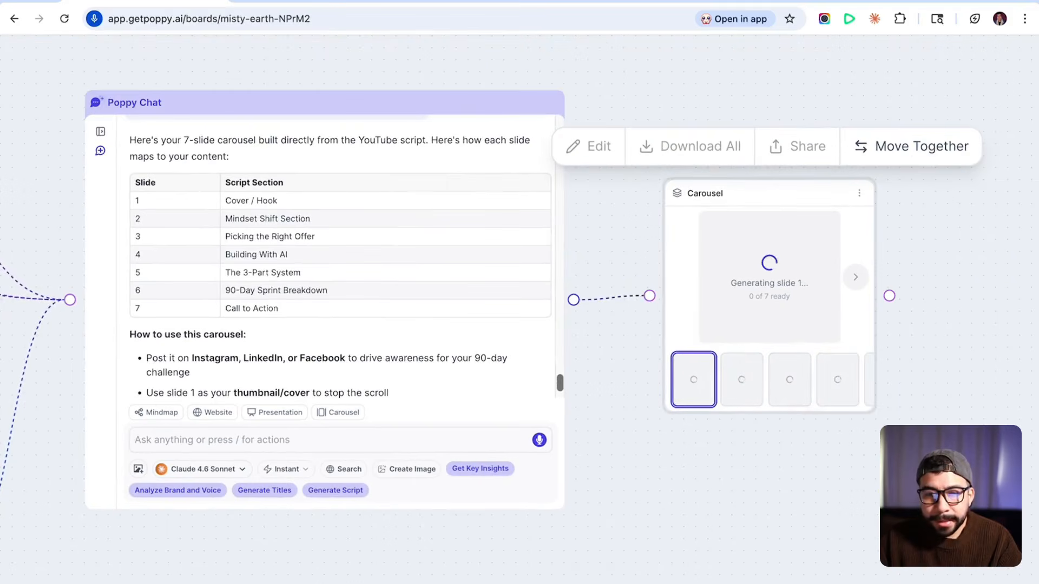
# Step: Go back one slide in the finished carousel to "The 90-Day Sprint Breakdown" and download all of its slides
pyautogui.hscroll(5, 519, 297)
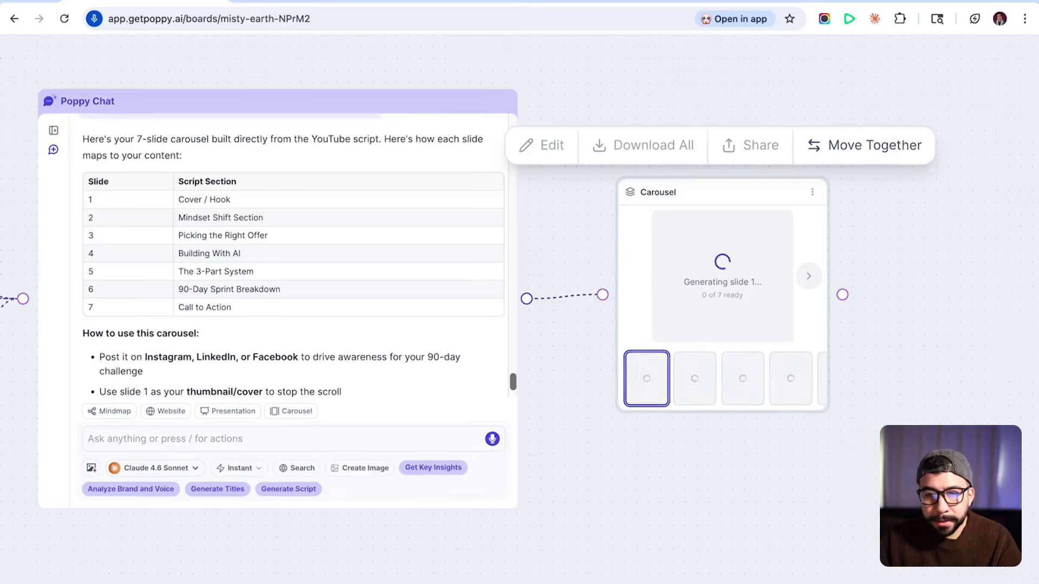
pyautogui.hscroll(6, 519, 292)
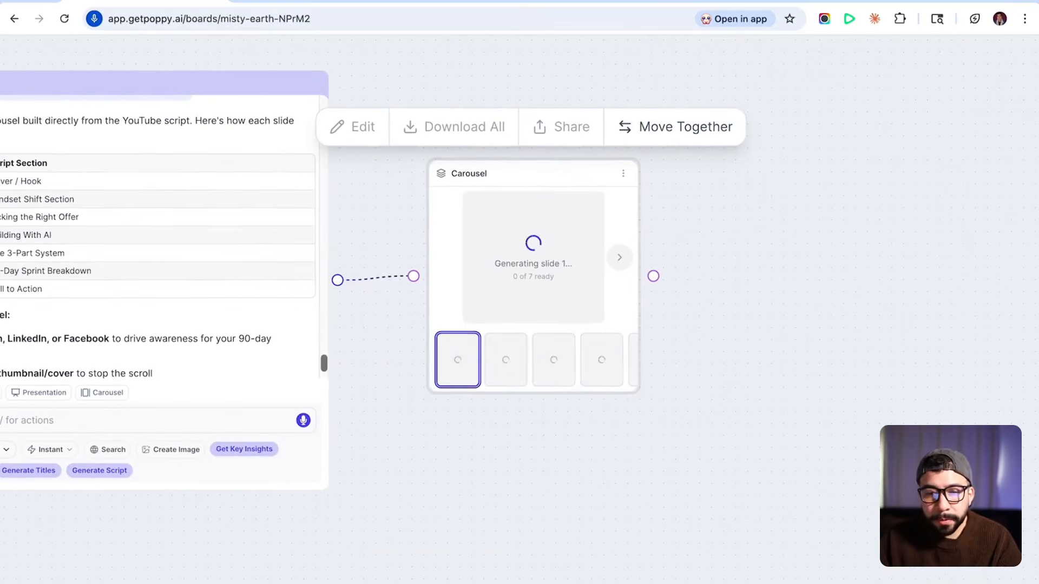
pyautogui.press('Escape')
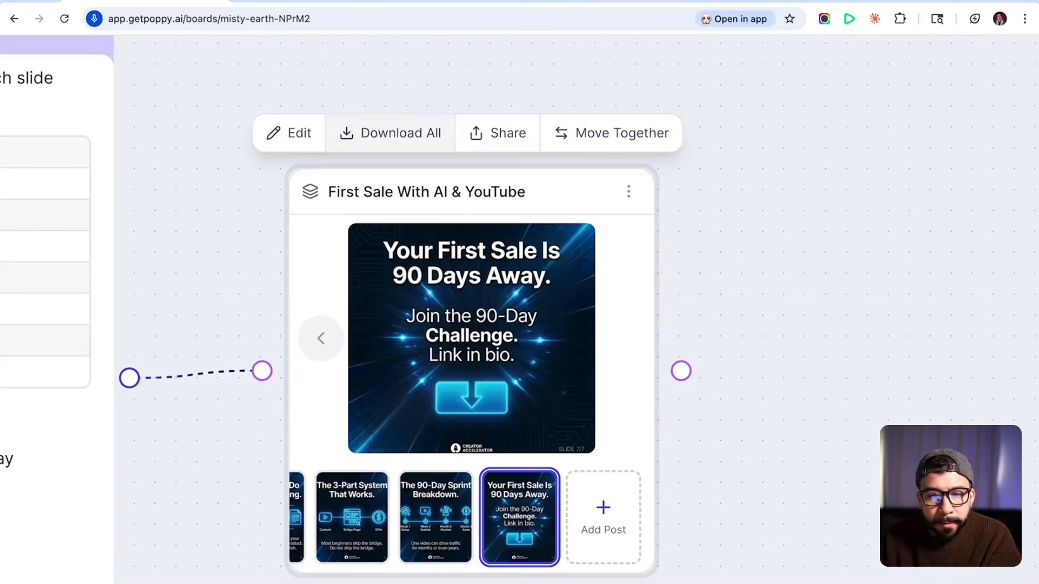
pyautogui.click(321, 338)
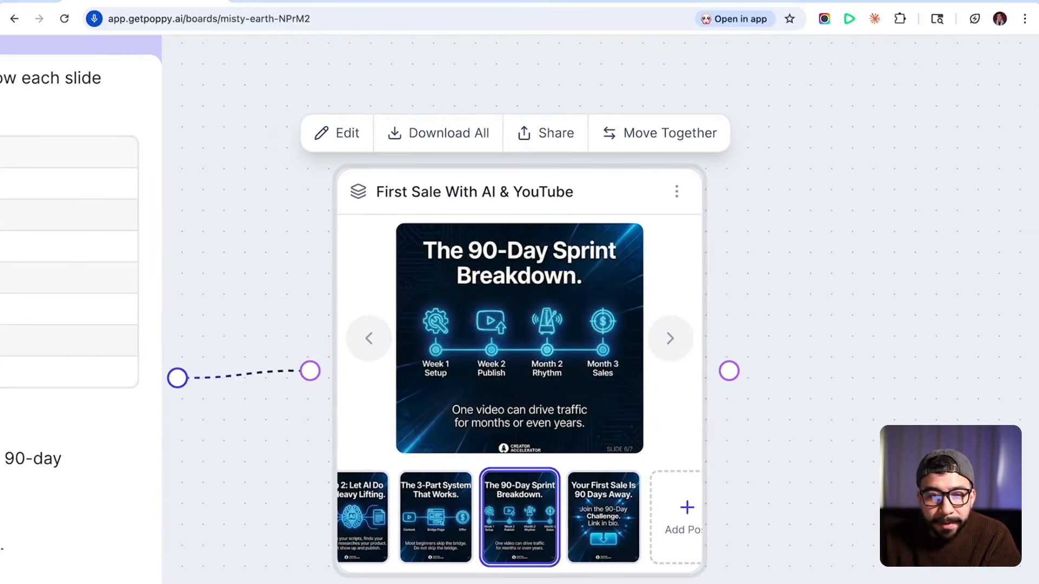
pyautogui.click(439, 133)
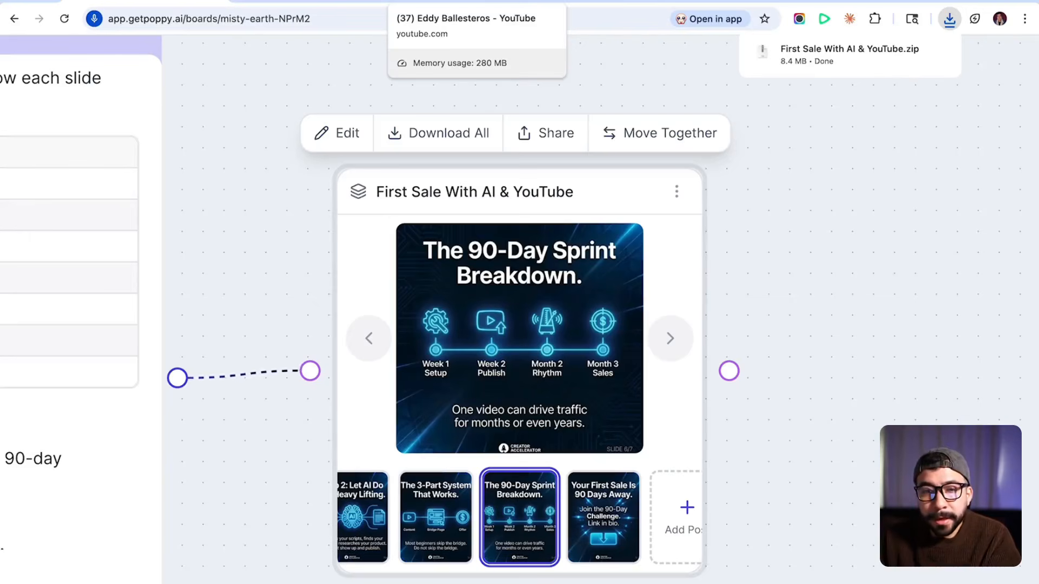
# Step: Switch to the YouTube channel's Posts page and add the seven downloaded carousel slides as images to a new post
pyautogui.click(476, 2)
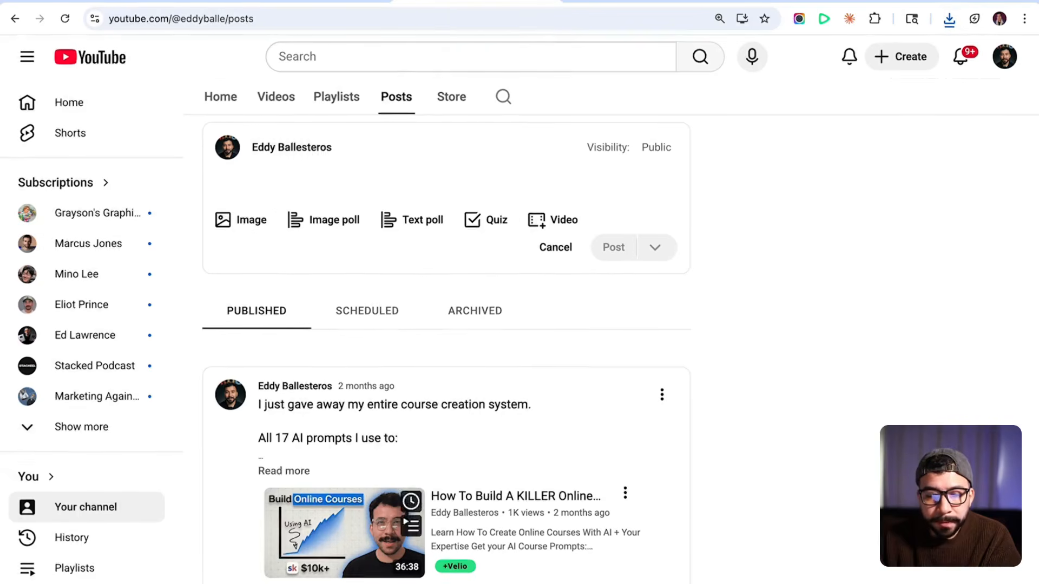
pyautogui.click(241, 221)
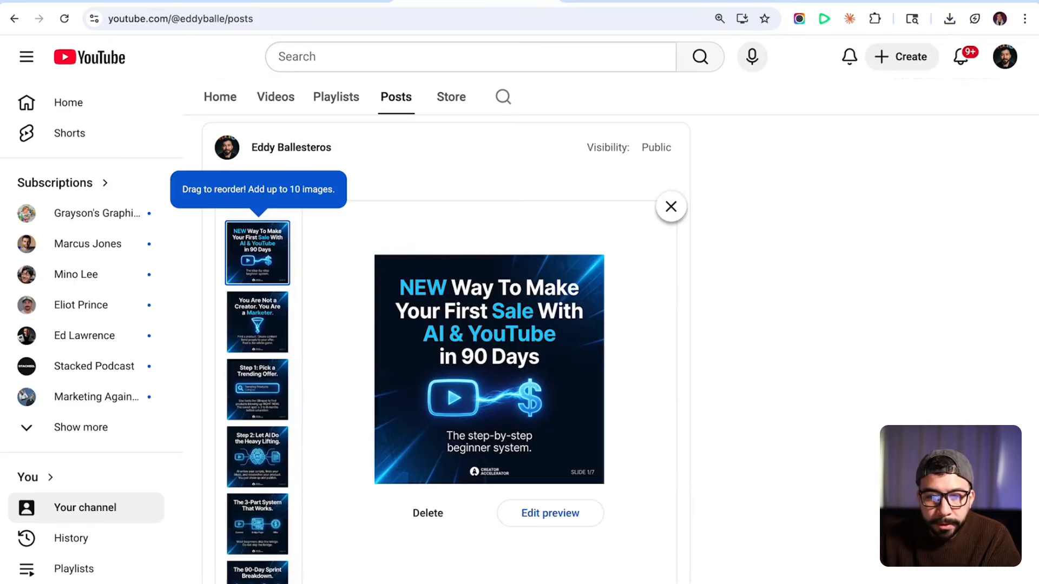
# Step: Preview the uploaded slides in the draft post one by one through slide 7, and return to the first slide
pyautogui.scroll(-1, 444, 351)
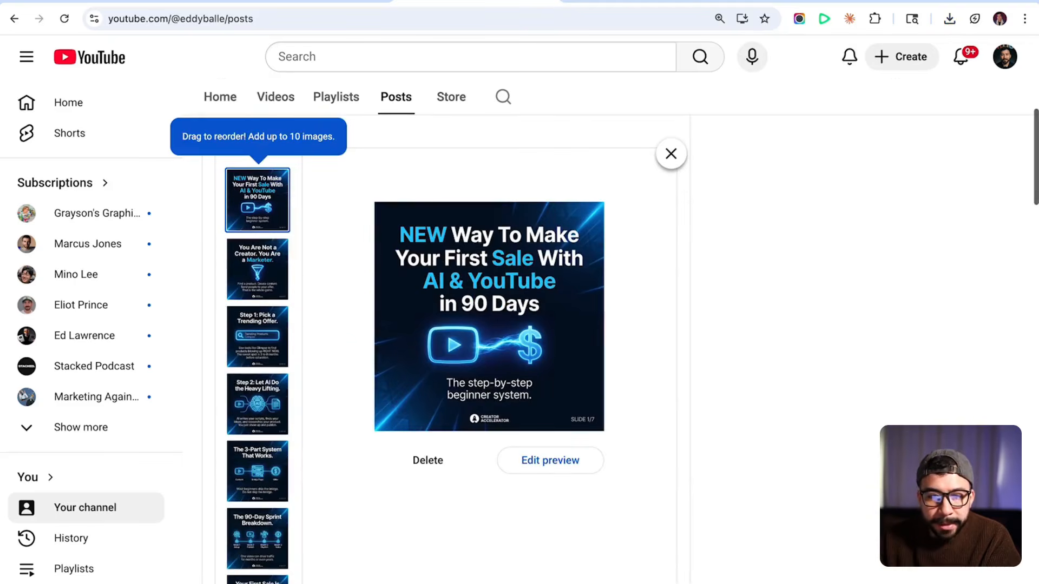
pyautogui.click(258, 267)
pyautogui.click(258, 337)
pyautogui.click(258, 405)
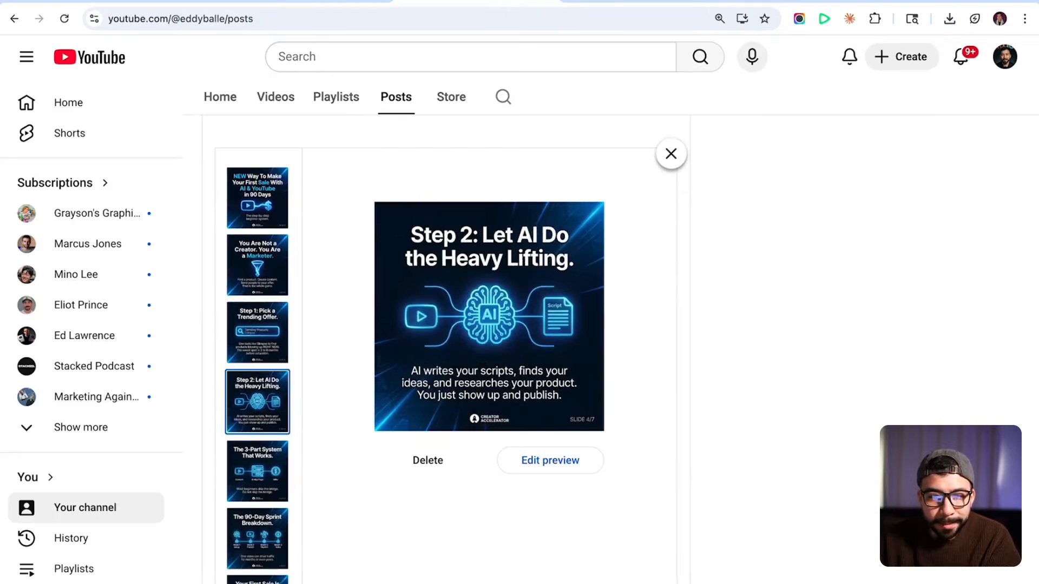
pyautogui.scroll(-3, 257, 379)
pyautogui.click(257, 335)
pyautogui.click(258, 403)
pyautogui.click(258, 469)
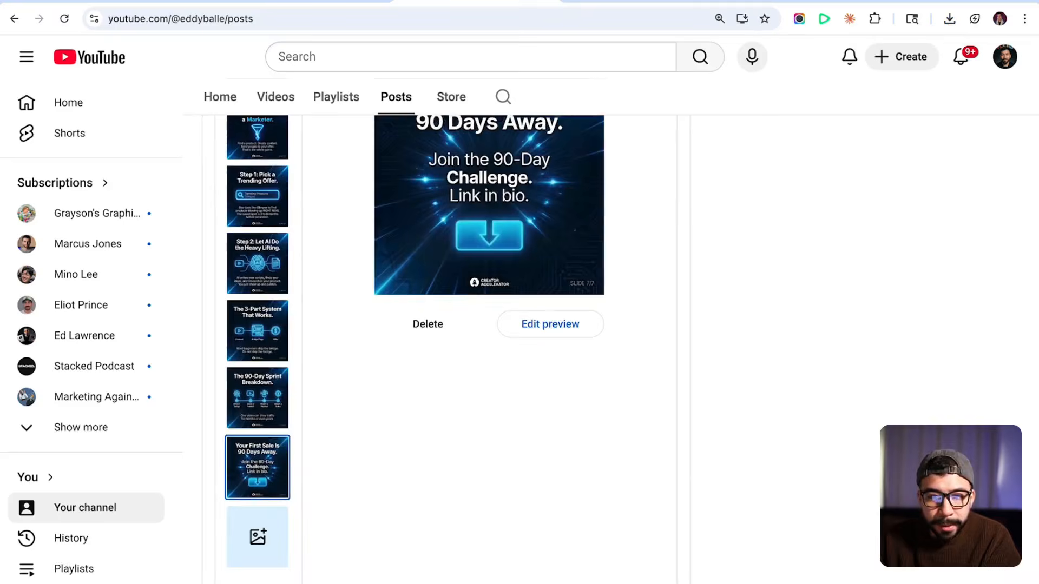
pyautogui.scroll(6, 489, 347)
pyautogui.scroll(-3, 489, 347)
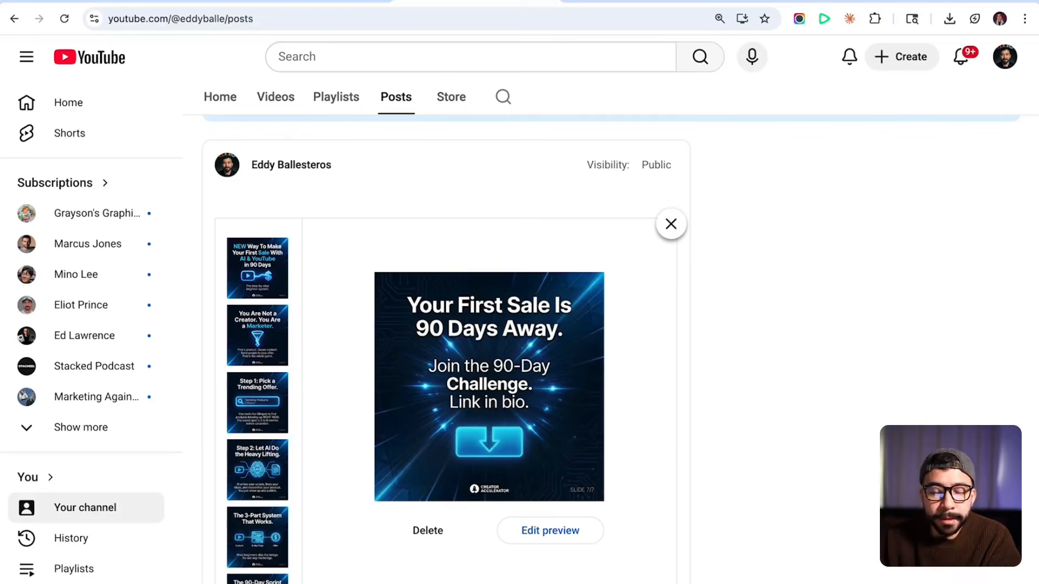
pyautogui.click(257, 269)
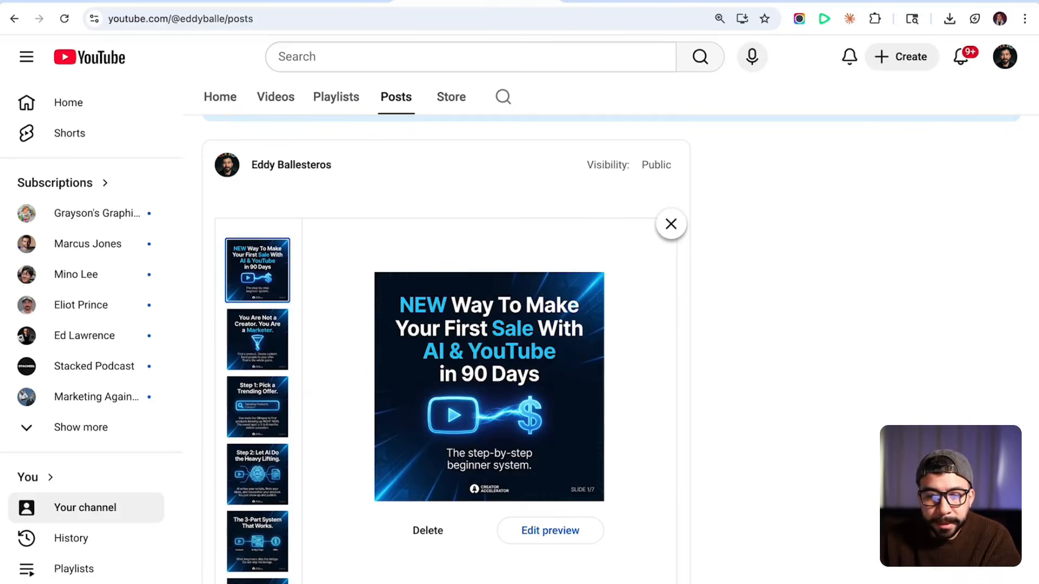
pyautogui.scroll(2, 490, 347)
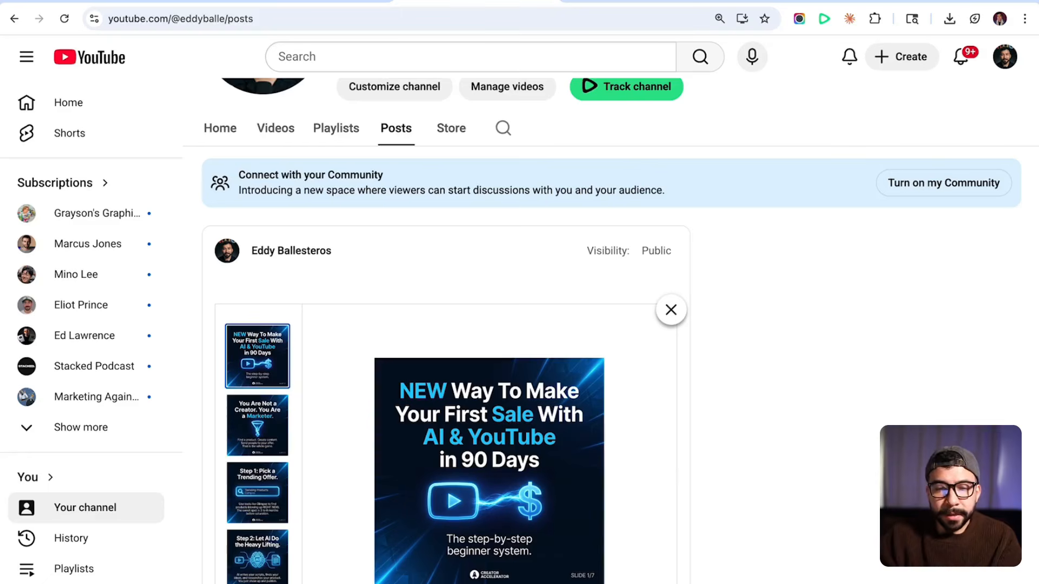
pyautogui.scroll(-9, 490, 347)
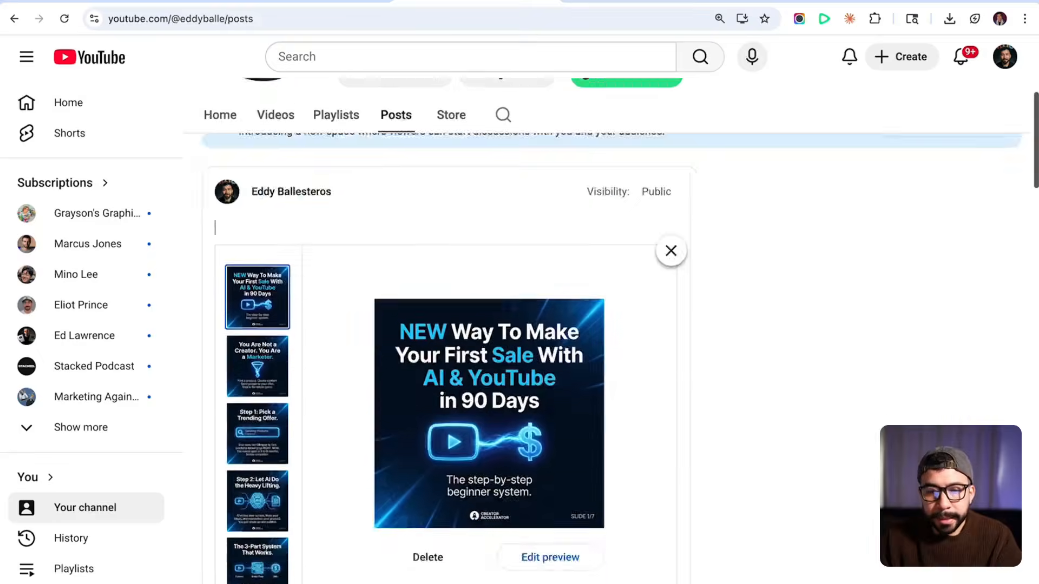